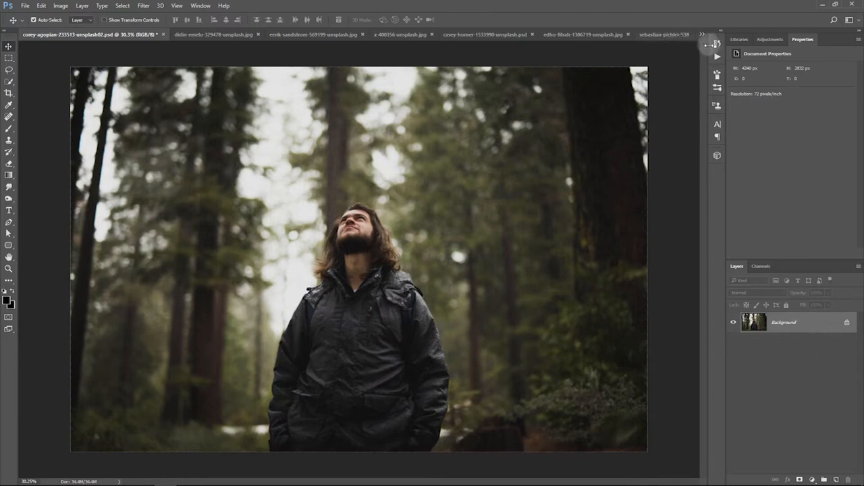
Load the action set file Cinematic Color Effects.atn from the preset folder.
{"action": "left_click", "coordinate": [717, 59]}
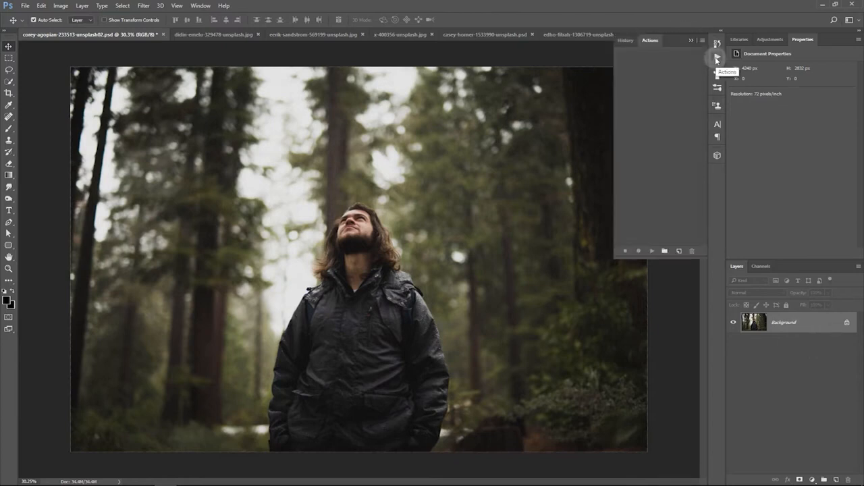
{"action": "left_click", "coordinate": [703, 39]}
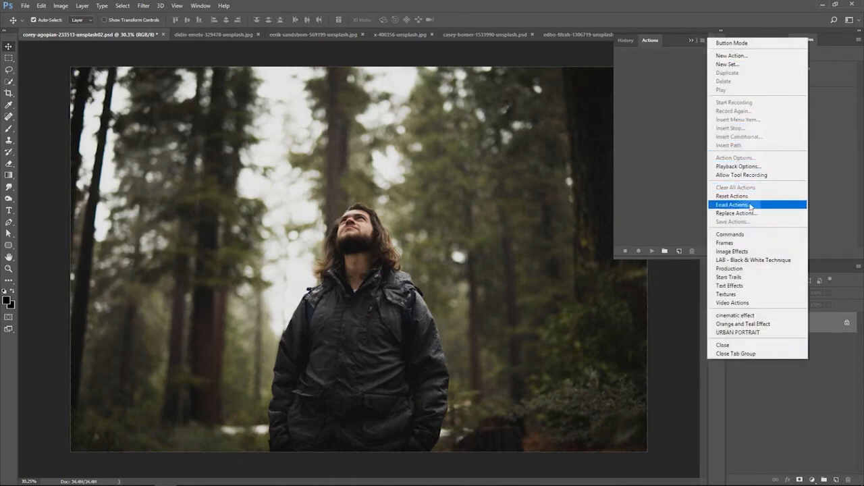
{"action": "left_click", "coordinate": [750, 206]}
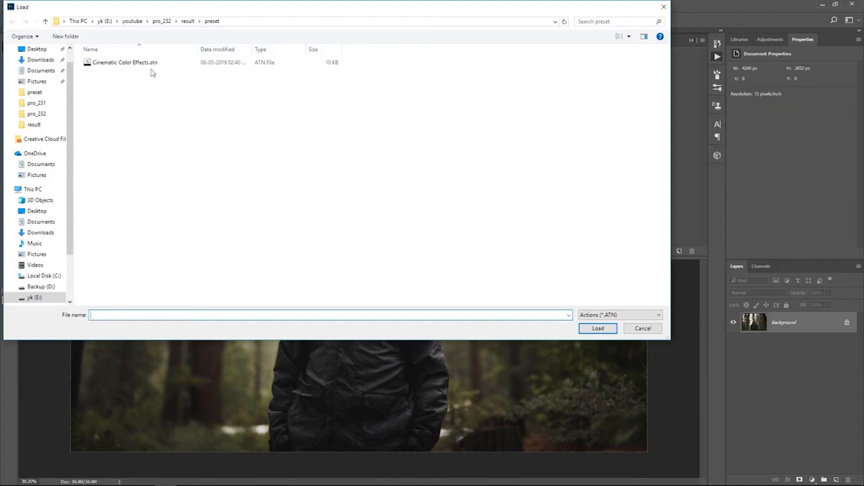
{"action": "left_click", "coordinate": [150, 65]}
{"action": "left_click", "coordinate": [597, 328]}
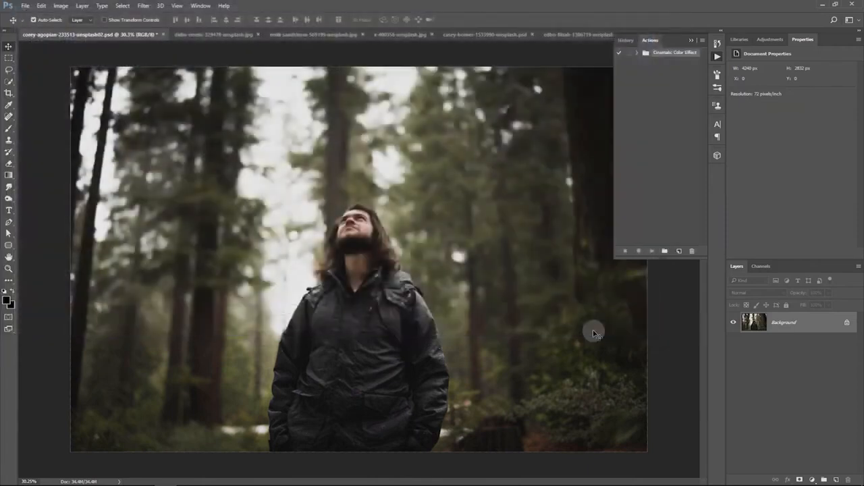
Run the Click and Apply action from the Cinematic Color Effect set on the photo of the man in the forest.
{"action": "left_click", "coordinate": [637, 53]}
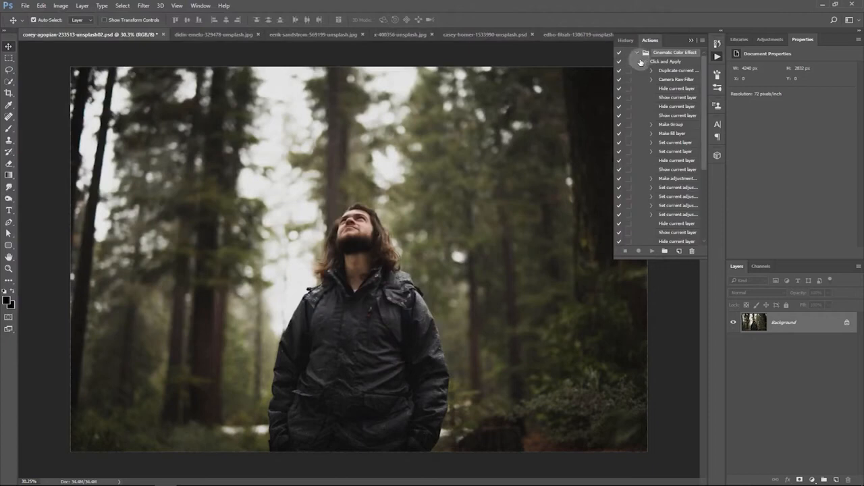
{"action": "left_click", "coordinate": [641, 62]}
{"action": "left_click", "coordinate": [664, 63]}
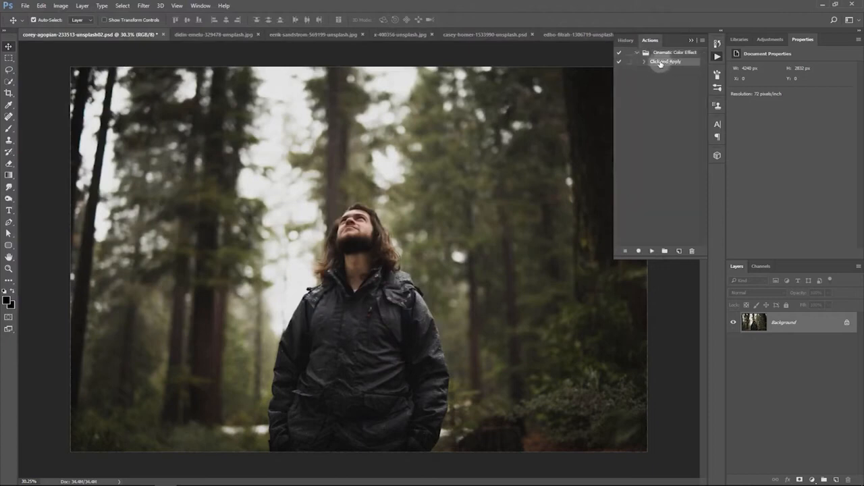
{"action": "left_click", "coordinate": [652, 250]}
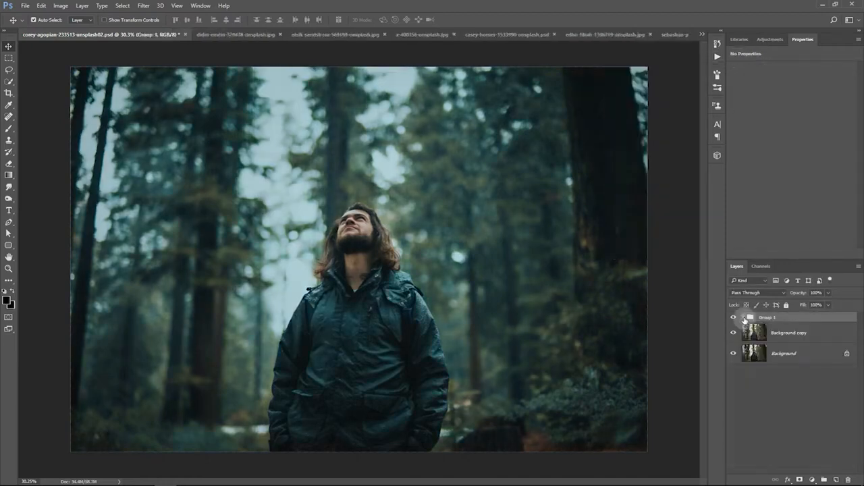
Compare the forest portrait before and after the effect by showing only its Background layer and restoring all layers.
{"action": "left_click", "coordinate": [734, 354], "text": "alt"}
{"action": "left_click", "coordinate": [734, 354], "text": "alt"}
{"action": "left_click", "coordinate": [734, 354], "text": "alt"}
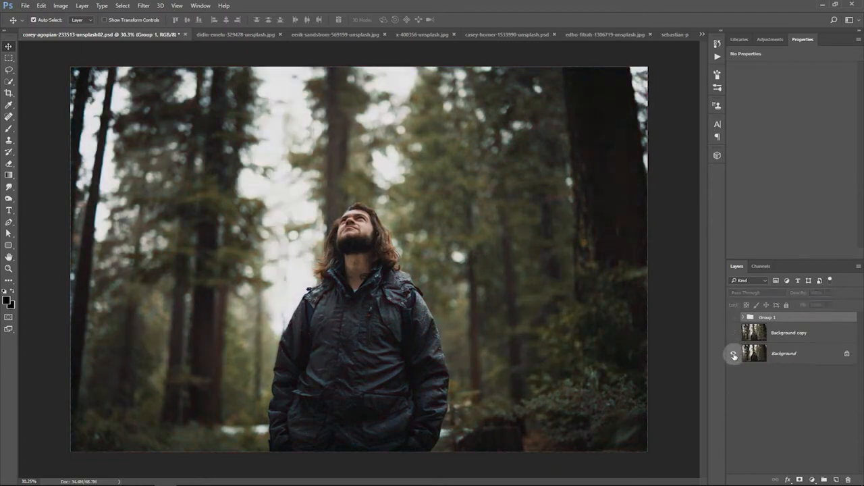
{"action": "left_click", "coordinate": [734, 354], "text": "alt"}
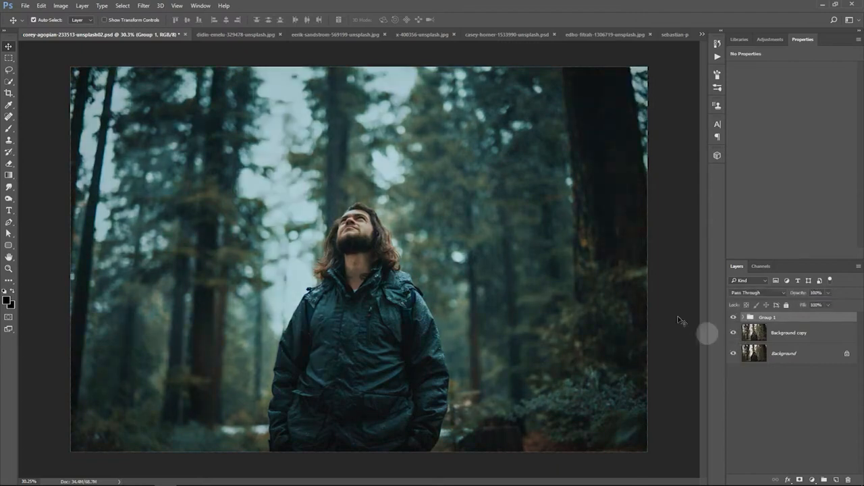
Run the Click and Apply action on the waterfall photo, collapse its Group 1, and compare the result with the original Background layer.
{"action": "left_click", "coordinate": [235, 34]}
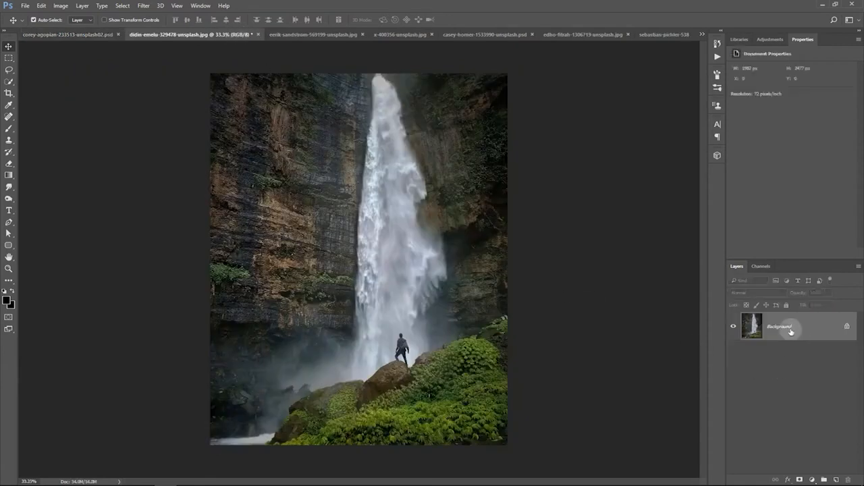
{"action": "left_click", "coordinate": [718, 56]}
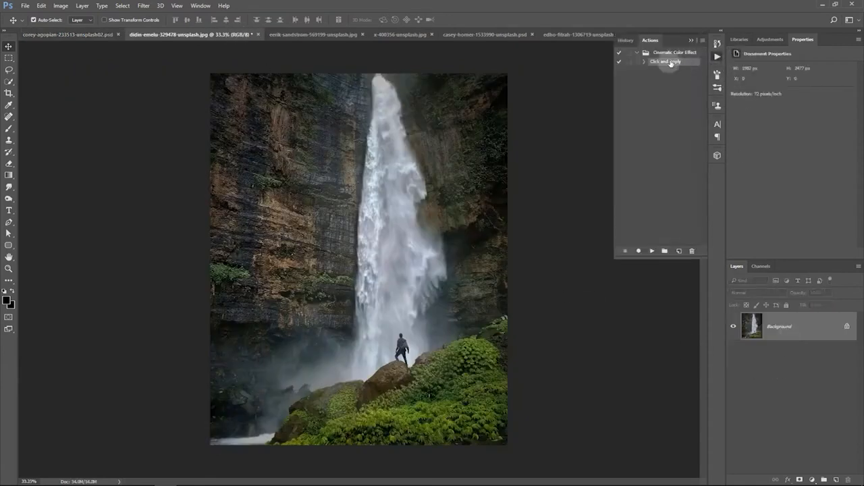
{"action": "left_click", "coordinate": [652, 250]}
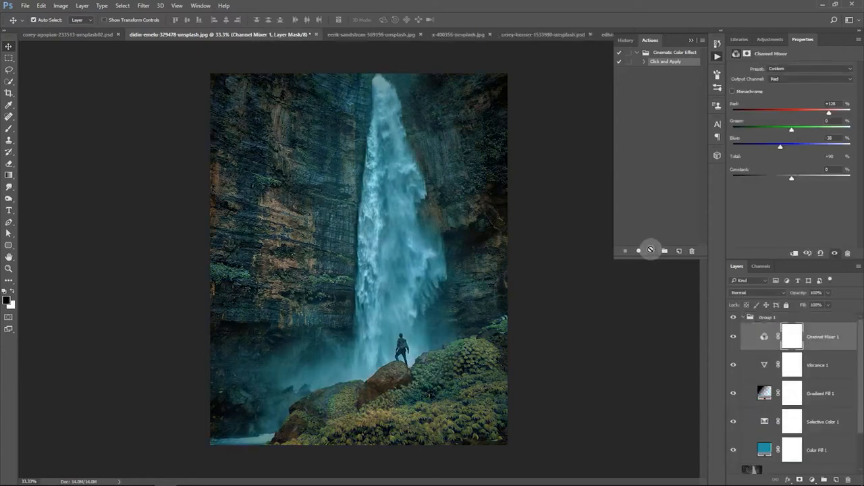
{"action": "left_click", "coordinate": [750, 317]}
{"action": "left_click", "coordinate": [734, 366], "text": "alt"}
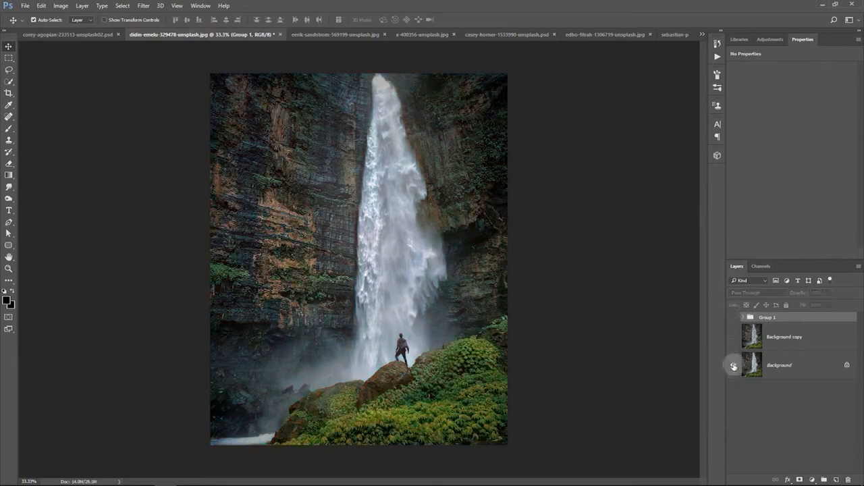
{"action": "left_click", "coordinate": [734, 365], "text": "alt"}
Run the Click and Apply action on the mountain biker photo and collapse the resulting Group 1.
{"action": "left_click", "coordinate": [334, 35]}
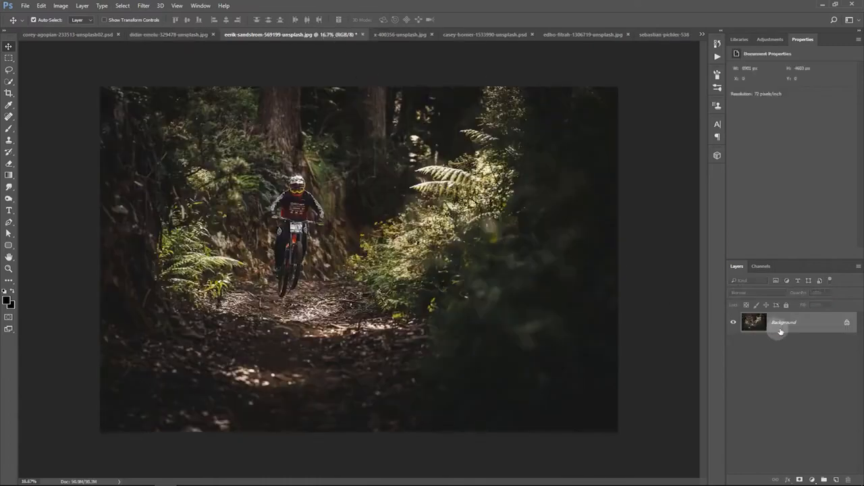
{"action": "left_click", "coordinate": [717, 56]}
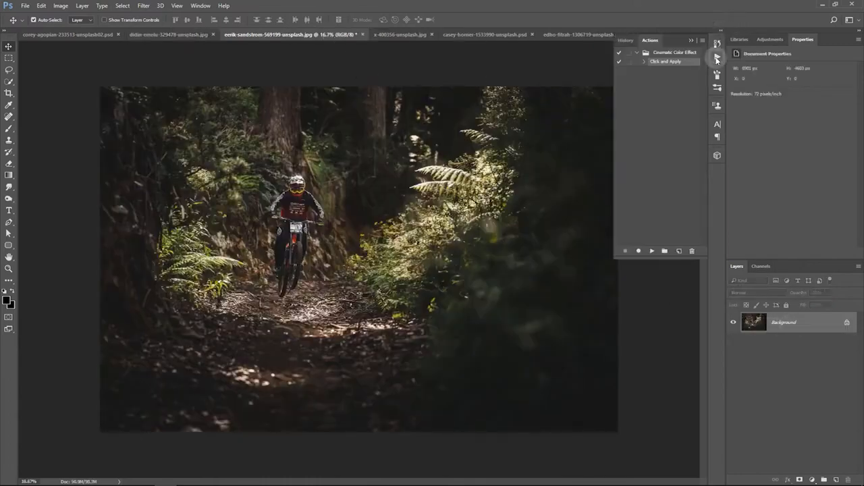
{"action": "left_click", "coordinate": [652, 251]}
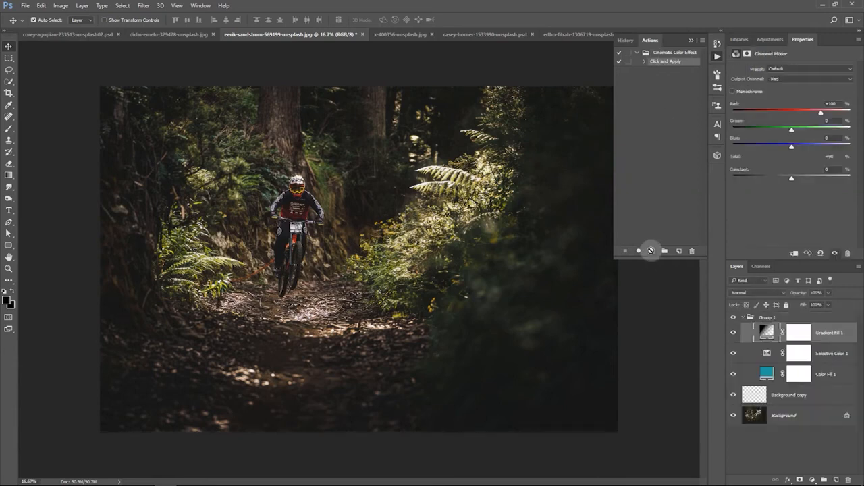
{"action": "left_click", "coordinate": [692, 40]}
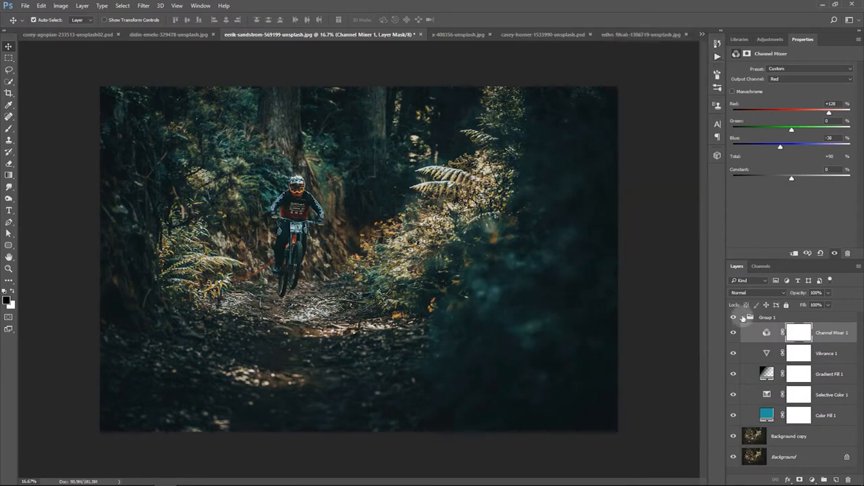
{"action": "left_click", "coordinate": [743, 317]}
Compare the mountain biker photo with and without the effect by isolating its Background layer and restoring all layers.
{"action": "left_click", "coordinate": [733, 353], "text": "alt"}
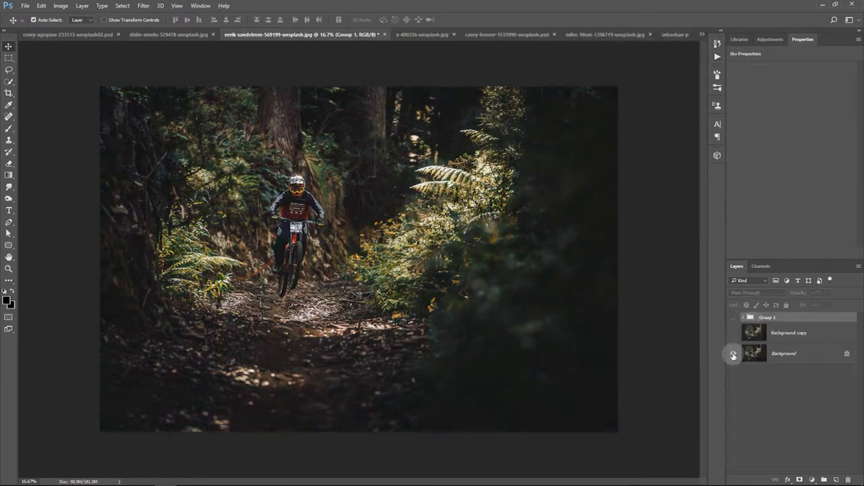
{"action": "left_click", "coordinate": [733, 353], "text": "alt"}
{"action": "left_click", "coordinate": [733, 354], "text": "alt"}
{"action": "left_click", "coordinate": [733, 353], "text": "alt"}
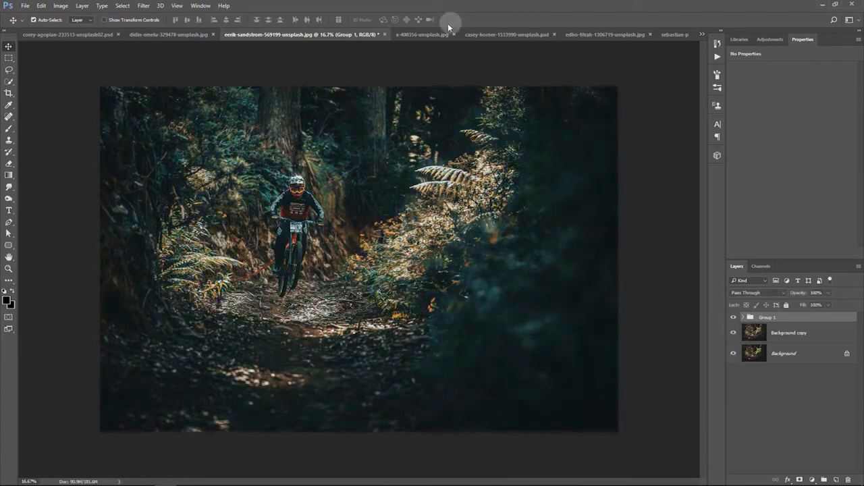
Run the Click and Apply action on the rock climber photo and collapse the resulting Group 1.
{"action": "left_click", "coordinate": [432, 34]}
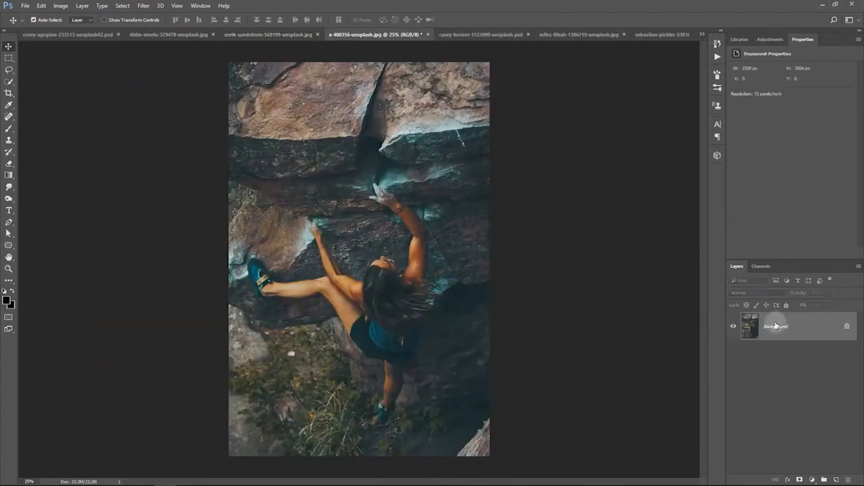
{"action": "left_click", "coordinate": [717, 56]}
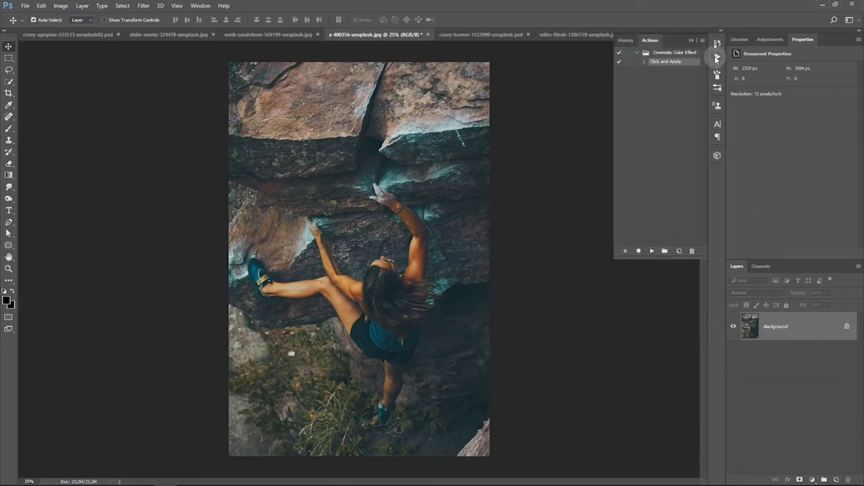
{"action": "left_click", "coordinate": [652, 251]}
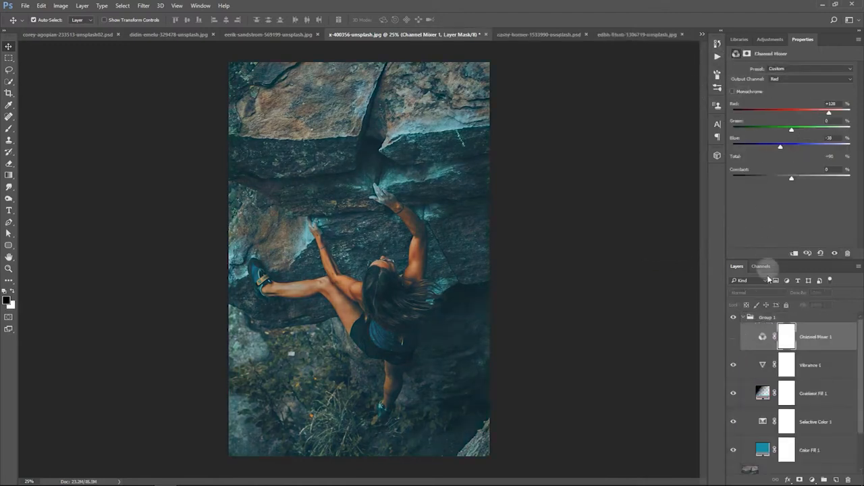
{"action": "left_click", "coordinate": [745, 317]}
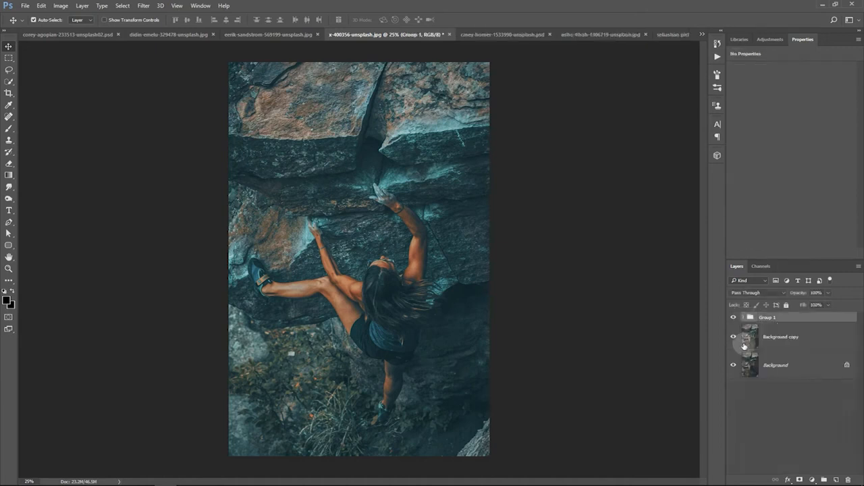
Compare the rock climber photo with and without the effect by isolating its Background layer and restoring all layers.
{"action": "left_click", "coordinate": [733, 365], "text": "alt"}
{"action": "left_click", "coordinate": [732, 367], "text": "alt"}
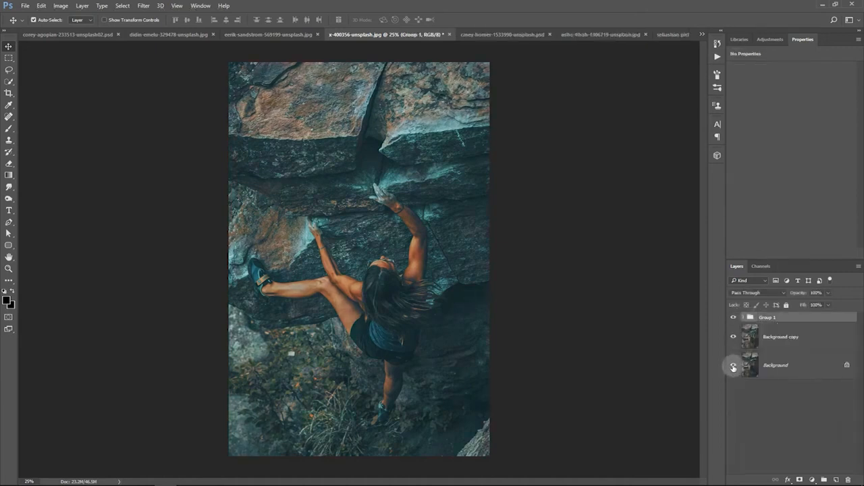
{"action": "left_click", "coordinate": [732, 366], "text": "alt"}
{"action": "left_click", "coordinate": [733, 366], "text": "alt"}
Run the Click and Apply action on the snowy mountain river photo and collapse the resulting Group 1.
{"action": "left_click", "coordinate": [507, 35]}
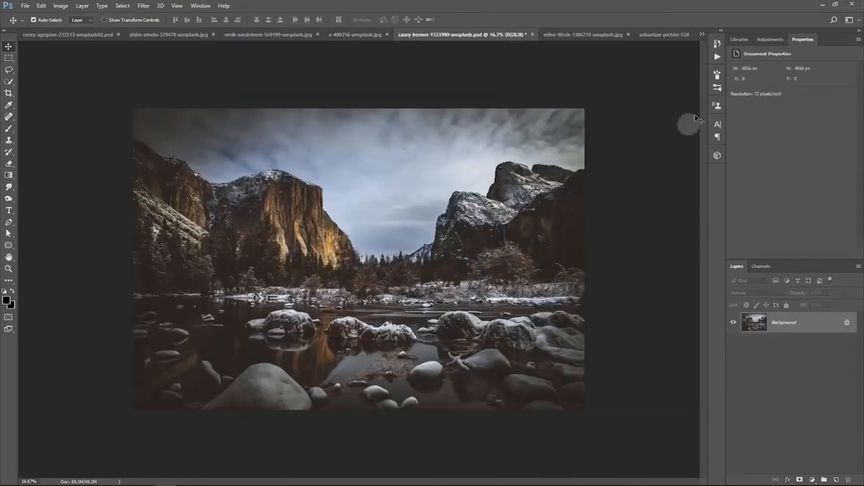
{"action": "left_click", "coordinate": [717, 56]}
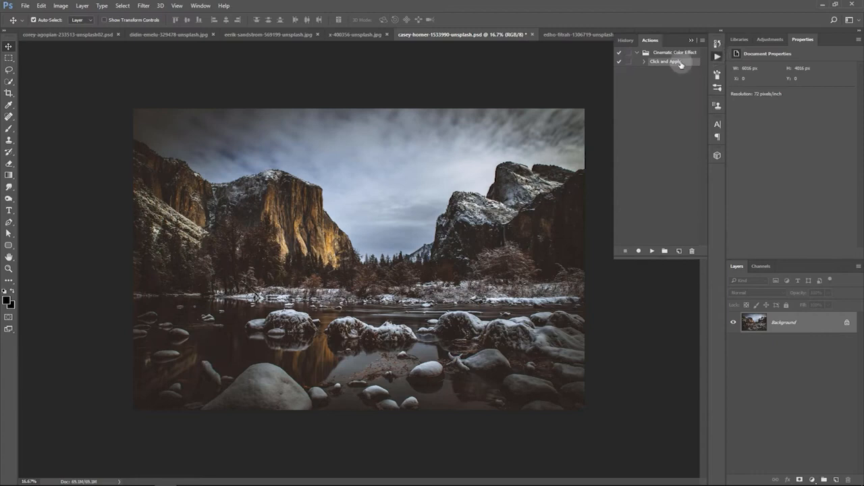
{"action": "left_click", "coordinate": [652, 250]}
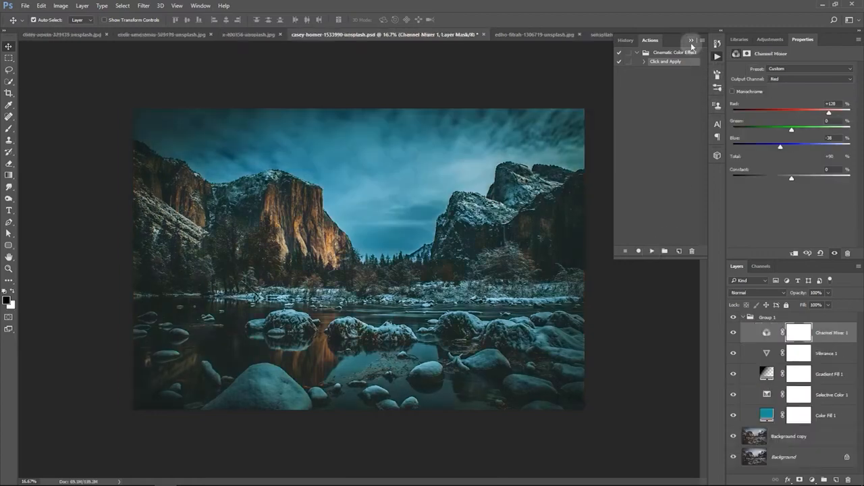
{"action": "left_click", "coordinate": [690, 41]}
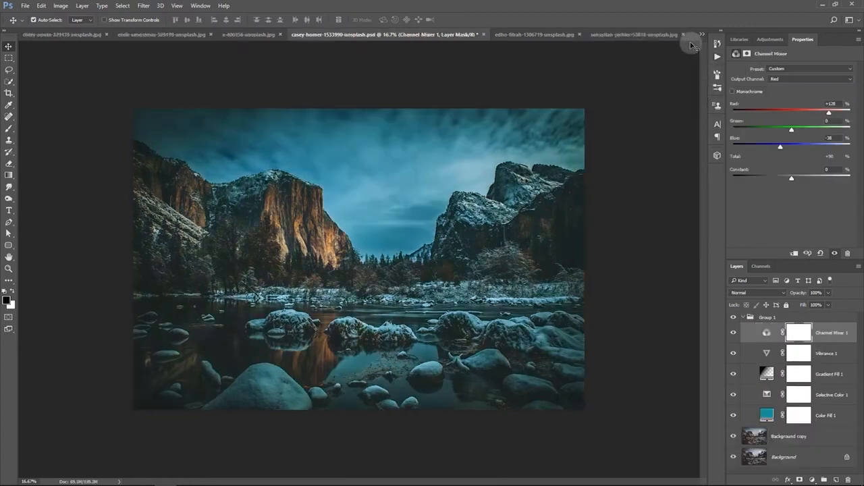
{"action": "left_click", "coordinate": [743, 318]}
Compare the snowy mountain river photo with and without the effect by isolating its Background layer and restoring all layers.
{"action": "left_click", "coordinate": [734, 353], "text": "alt"}
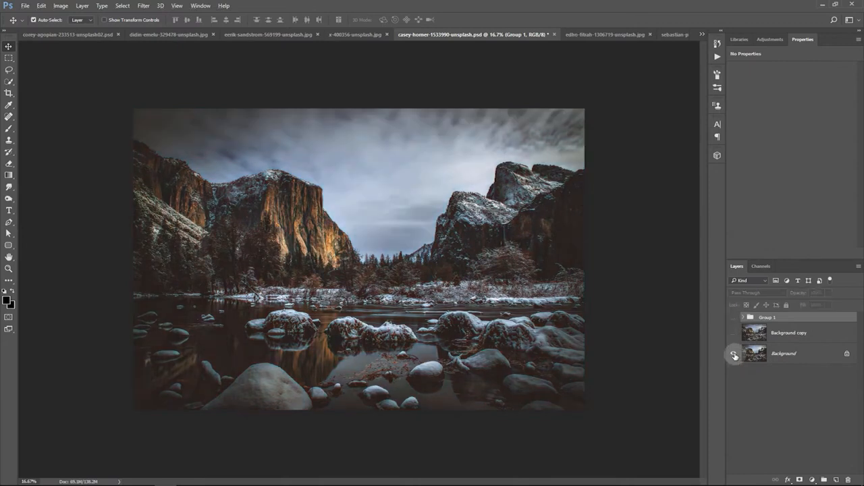
{"action": "left_click", "coordinate": [734, 354], "text": "alt"}
{"action": "left_click", "coordinate": [734, 354], "text": "alt"}
{"action": "left_click", "coordinate": [734, 353], "text": "alt"}
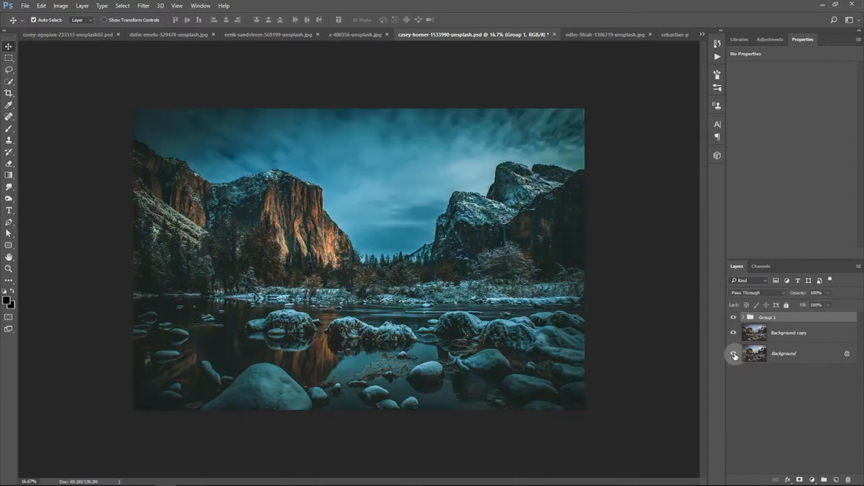
Run the Click and Apply action on the suspension bridge photo and collapse the resulting Group 1.
{"action": "left_click", "coordinate": [588, 35]}
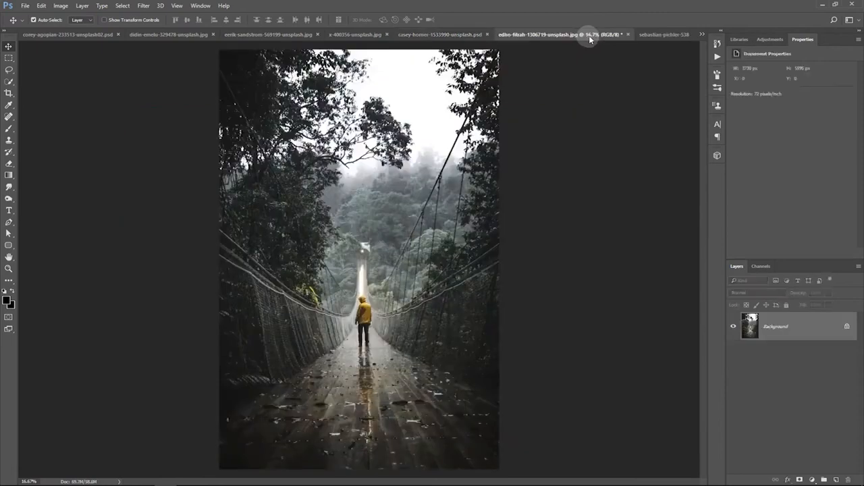
{"action": "left_click", "coordinate": [718, 58]}
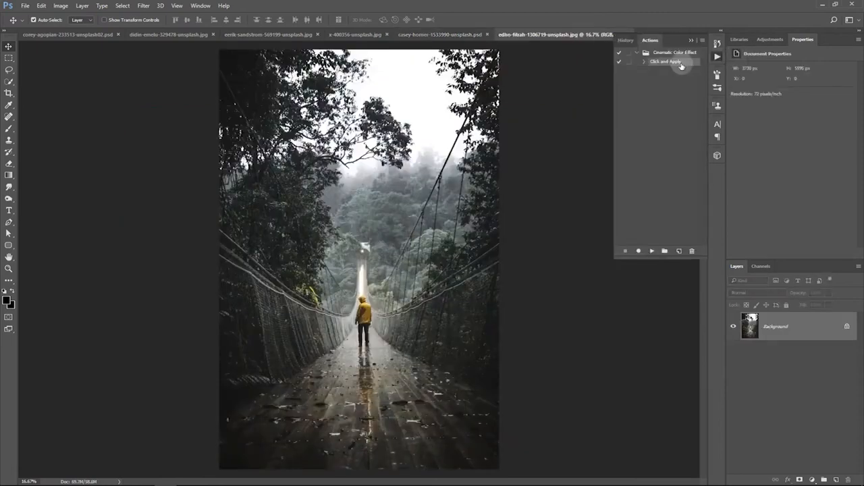
{"action": "left_click", "coordinate": [664, 256]}
{"action": "left_click", "coordinate": [651, 250]}
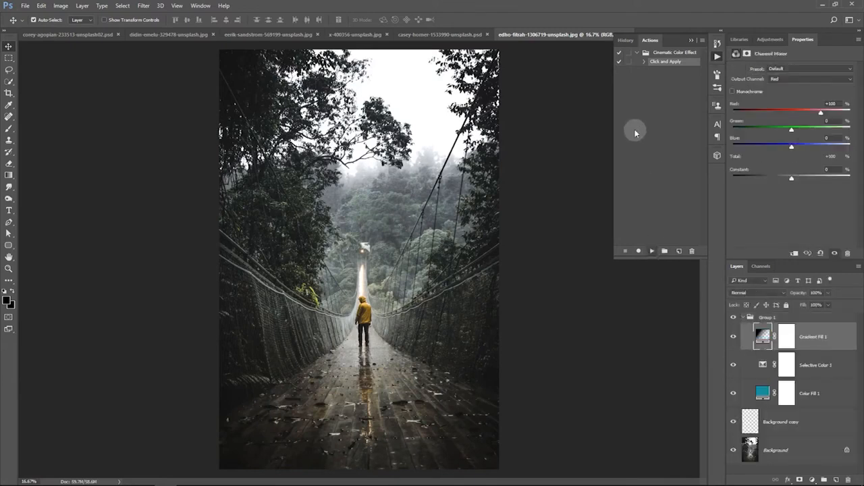
{"action": "left_click", "coordinate": [744, 318]}
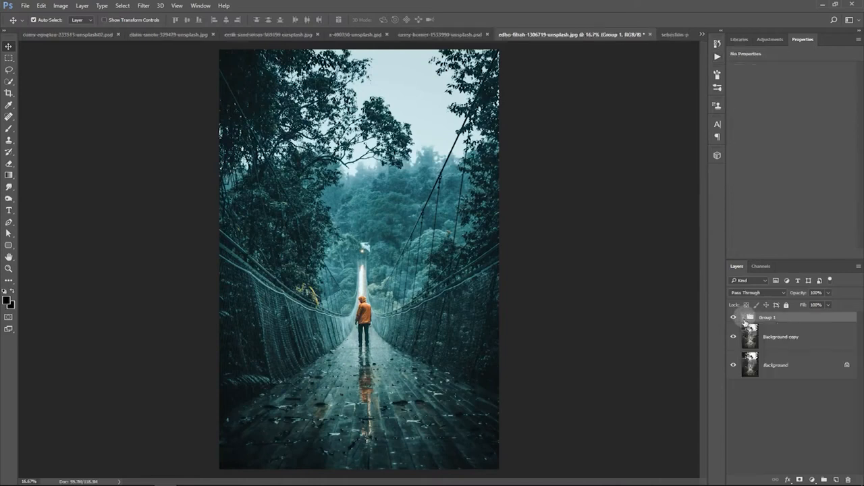
Compare the suspension bridge photo with and without the effect by isolating its Background layer and restoring all layers.
{"action": "left_click", "coordinate": [734, 365], "text": "alt"}
{"action": "left_click", "coordinate": [734, 365], "text": "alt"}
{"action": "left_click", "coordinate": [733, 365], "text": "alt"}
{"action": "left_click", "coordinate": [734, 365], "text": "alt"}
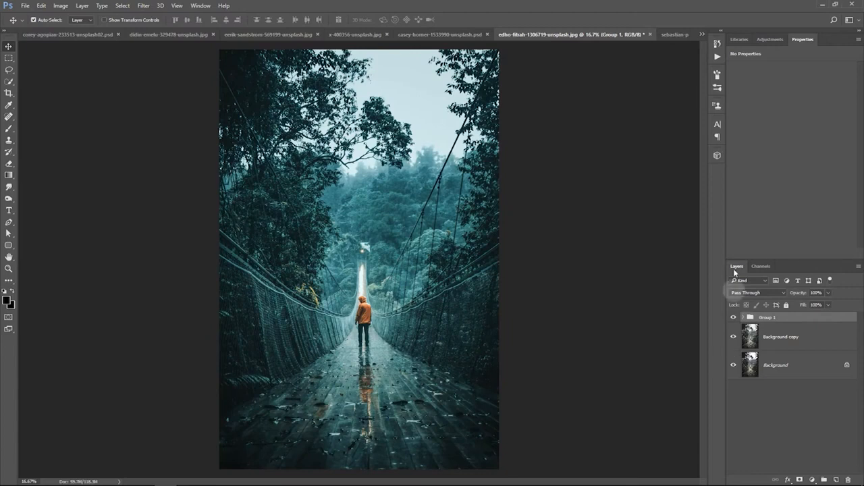
Run the Click and Apply action on the photo of the couple walking a forest path and collapse the resulting Group 1.
{"action": "left_click", "coordinate": [672, 34]}
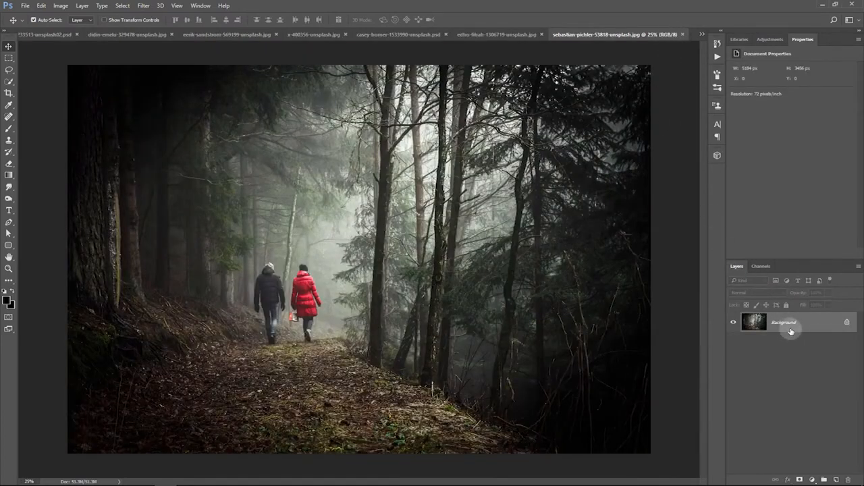
{"action": "left_click", "coordinate": [717, 56]}
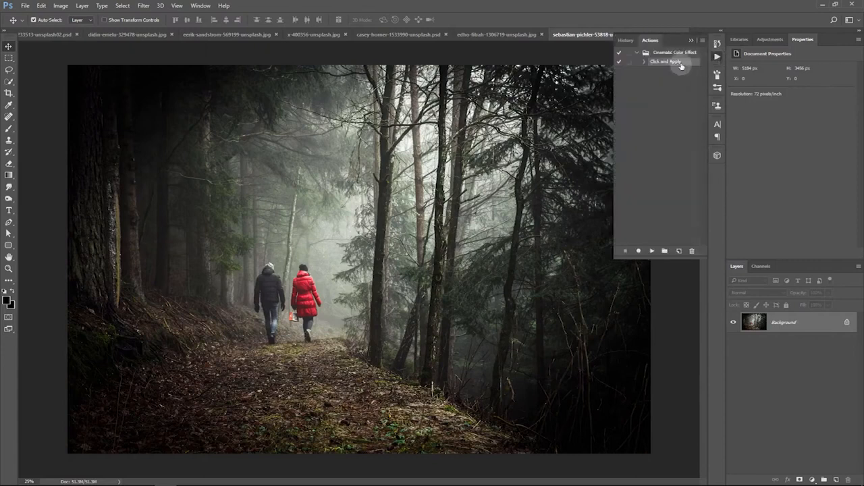
{"action": "left_click", "coordinate": [650, 251]}
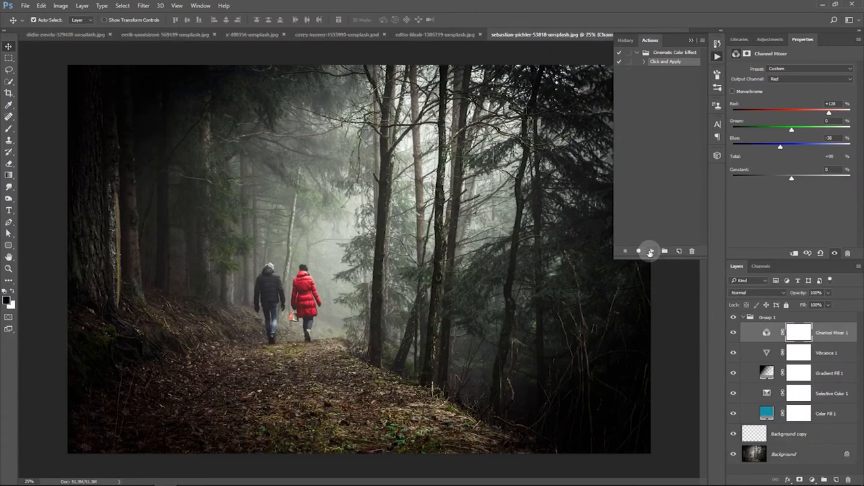
{"action": "left_click", "coordinate": [744, 318]}
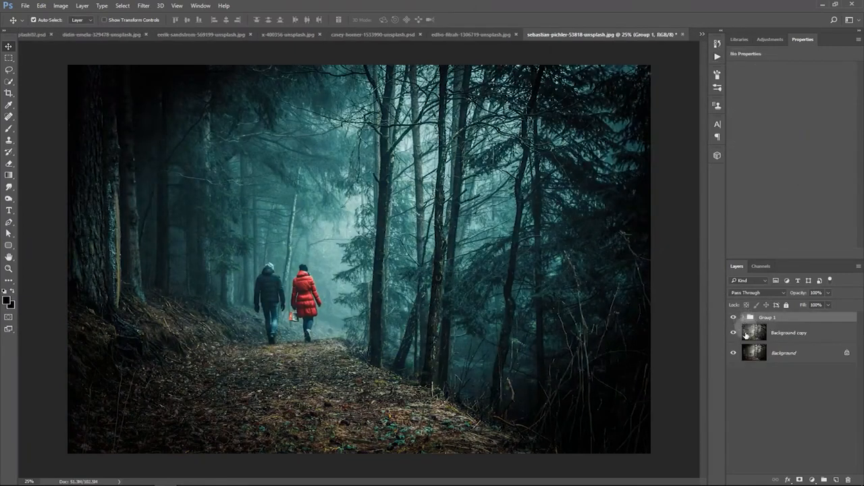
Compare the forest path photo with and without the effect by isolating its Background layer and restoring all layers.
{"action": "left_click", "coordinate": [734, 353]}
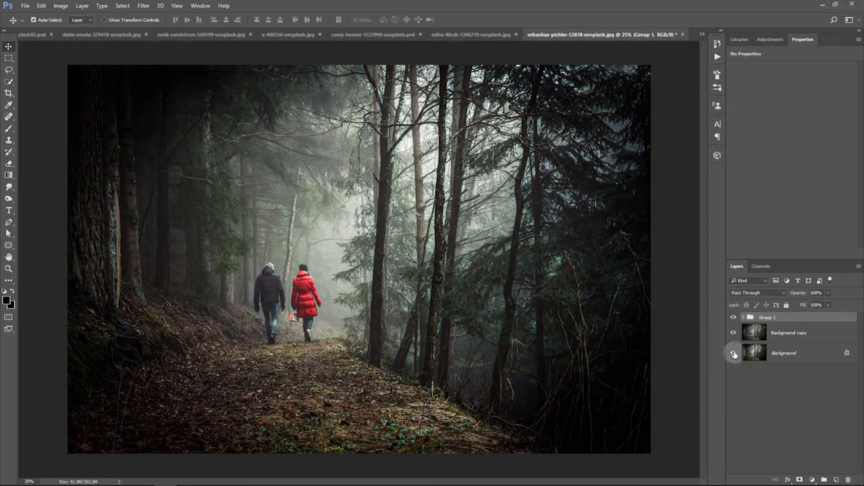
{"action": "left_click", "coordinate": [734, 352], "text": "alt"}
{"action": "left_click", "coordinate": [734, 352], "text": "alt"}
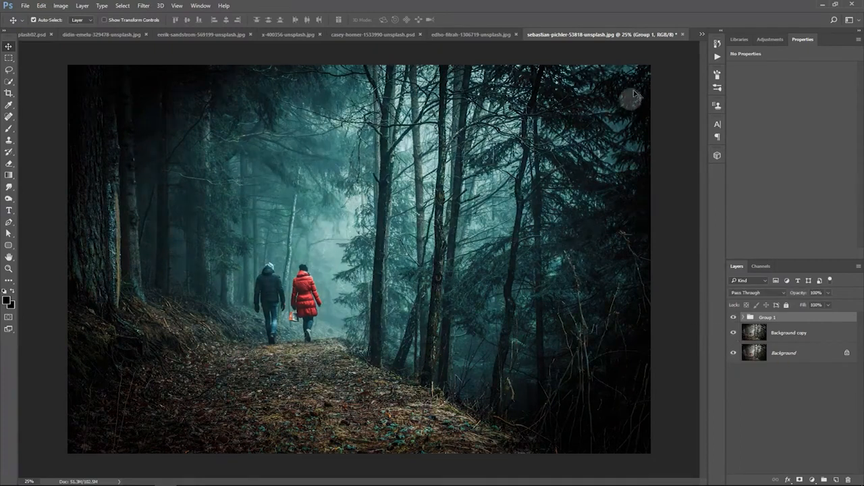
Run the Click and Apply action on the wedding couple street photo and collapse the resulting Group 1.
{"action": "left_click", "coordinate": [702, 35]}
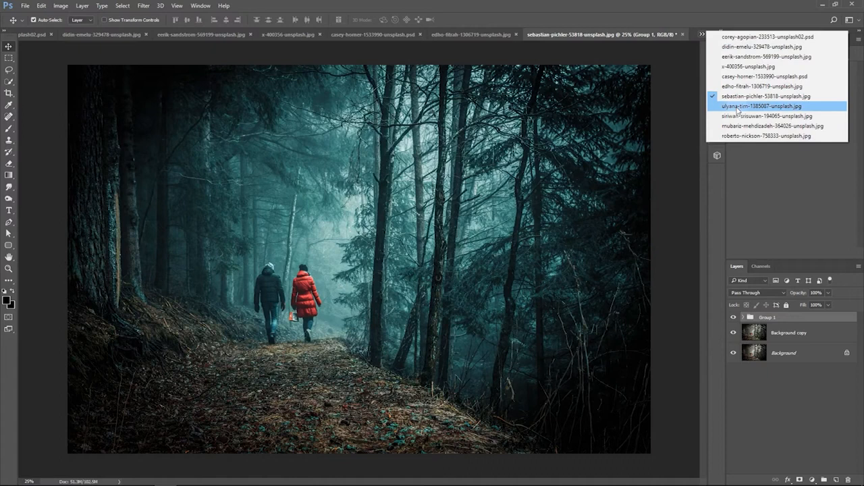
{"action": "left_click", "coordinate": [738, 110]}
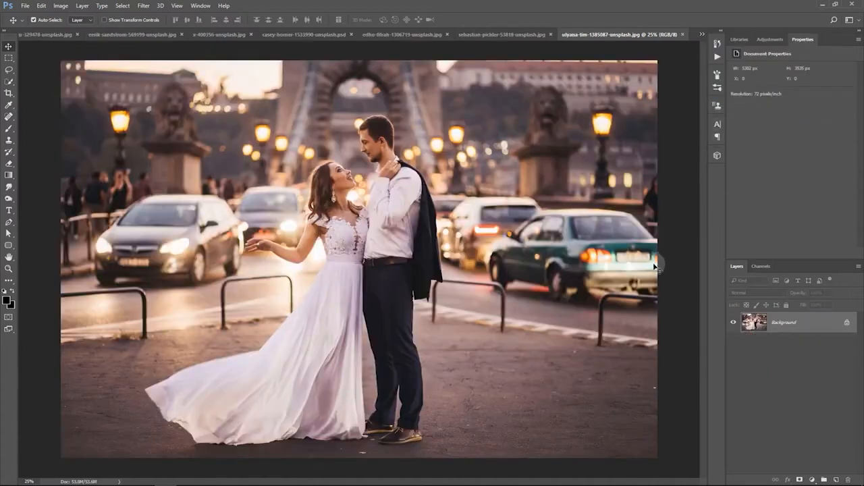
{"action": "left_click", "coordinate": [717, 56]}
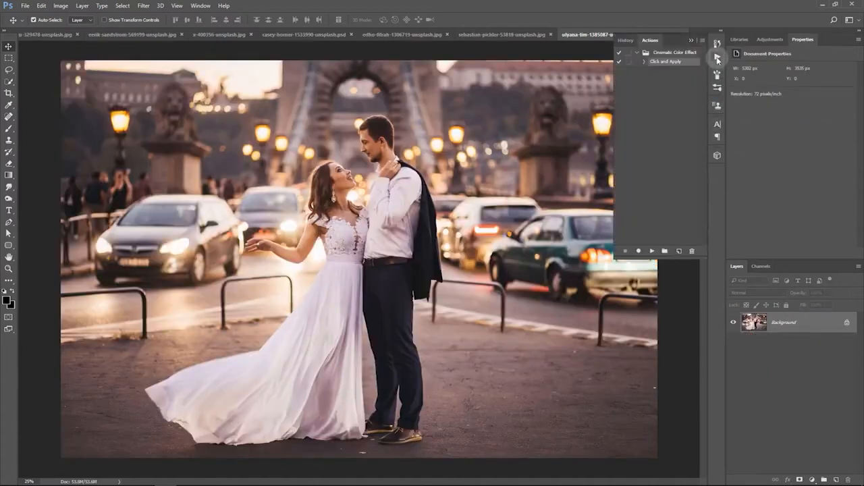
{"action": "left_click", "coordinate": [651, 250]}
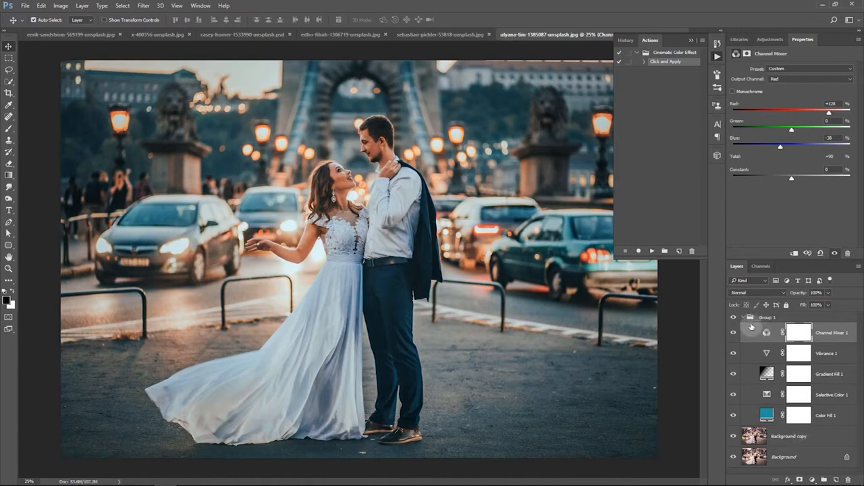
{"action": "left_click", "coordinate": [777, 317]}
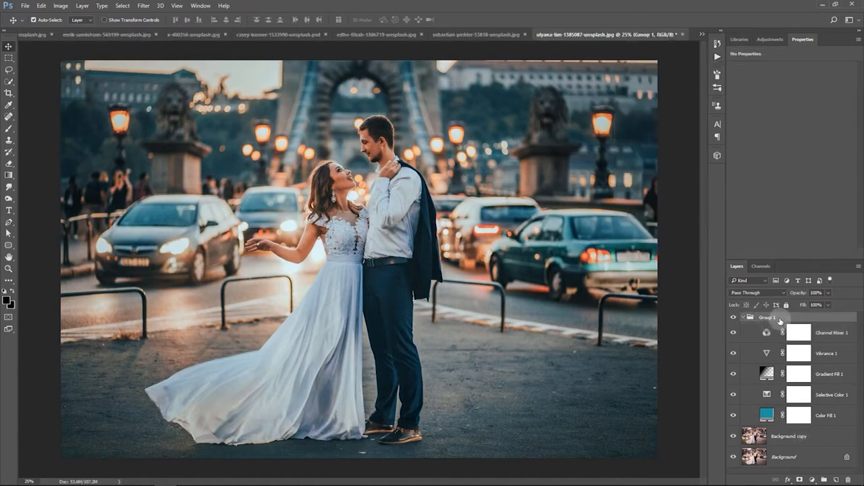
{"action": "left_click", "coordinate": [745, 318]}
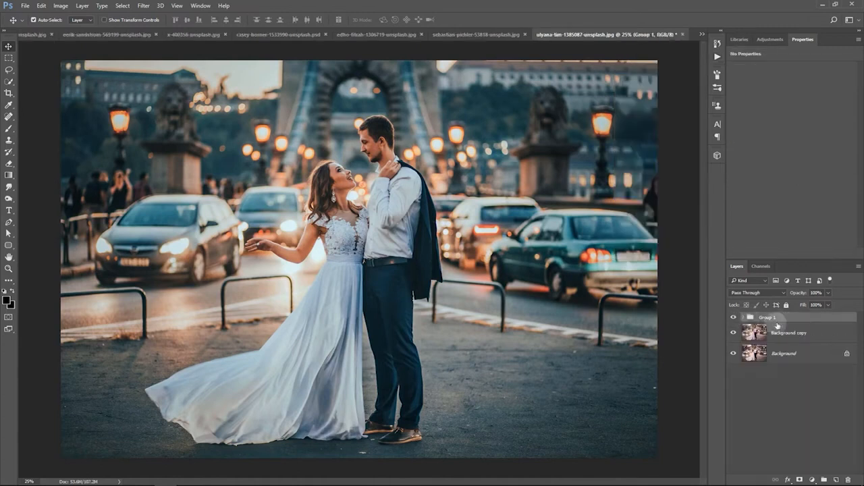
Compare the wedding couple photo with and without the effect by isolating its Background layer and restoring all layers.
{"action": "left_click", "coordinate": [734, 353], "text": "alt"}
{"action": "left_click", "coordinate": [734, 353], "text": "alt"}
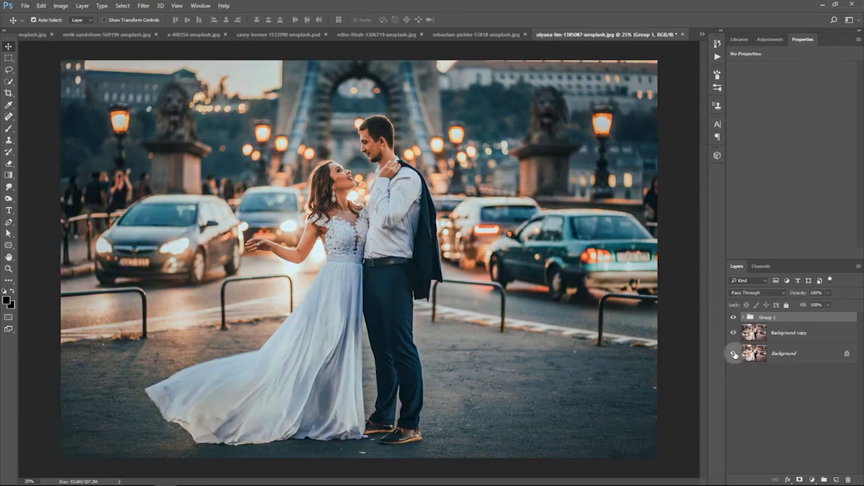
{"action": "left_click", "coordinate": [733, 353], "text": "alt"}
{"action": "left_click", "coordinate": [734, 353], "text": "alt"}
Run the Click and Apply action on the wooden forest sign photo and collapse the resulting Group 1.
{"action": "left_click", "coordinate": [702, 34]}
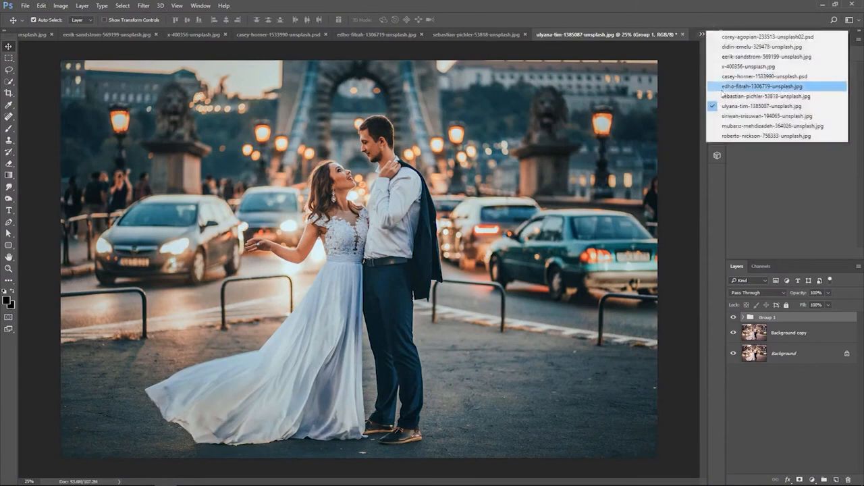
{"action": "left_click", "coordinate": [736, 116]}
{"action": "left_click", "coordinate": [801, 324]}
{"action": "left_click", "coordinate": [717, 57]}
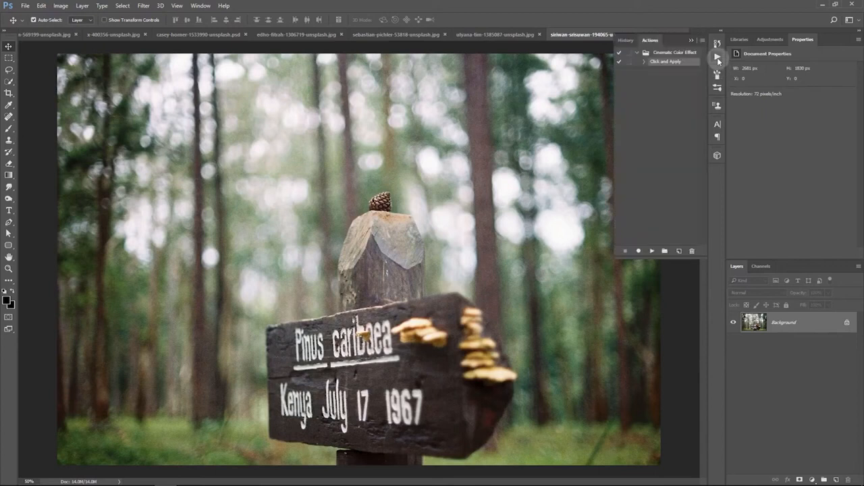
{"action": "left_click", "coordinate": [652, 251]}
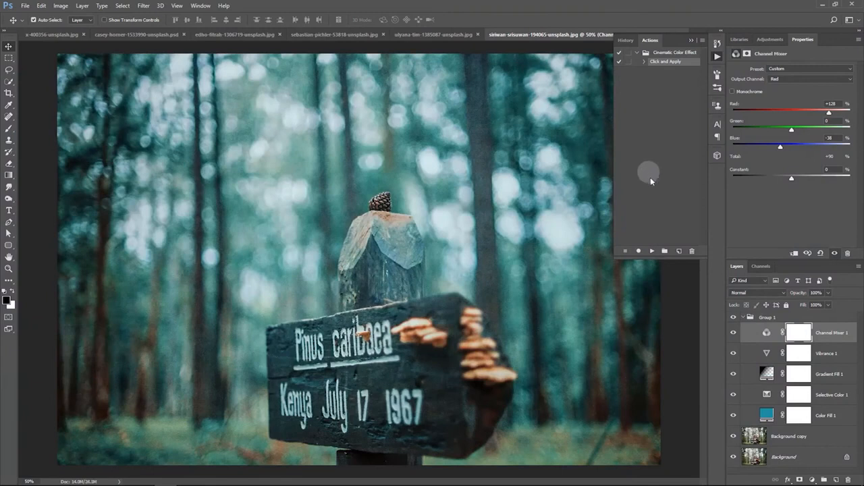
{"action": "left_click", "coordinate": [743, 317]}
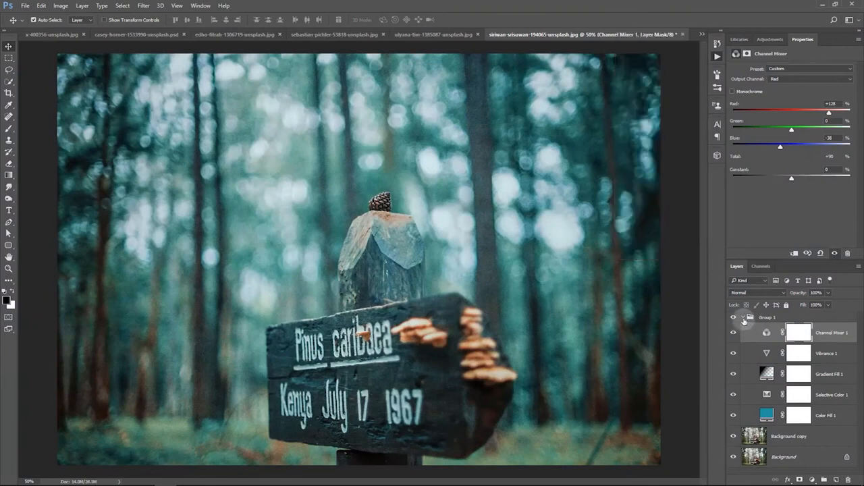
Compare the wooden forest sign photo with and without the effect by isolating its Background layer and restoring all layers.
{"action": "left_click", "coordinate": [733, 353], "text": "alt"}
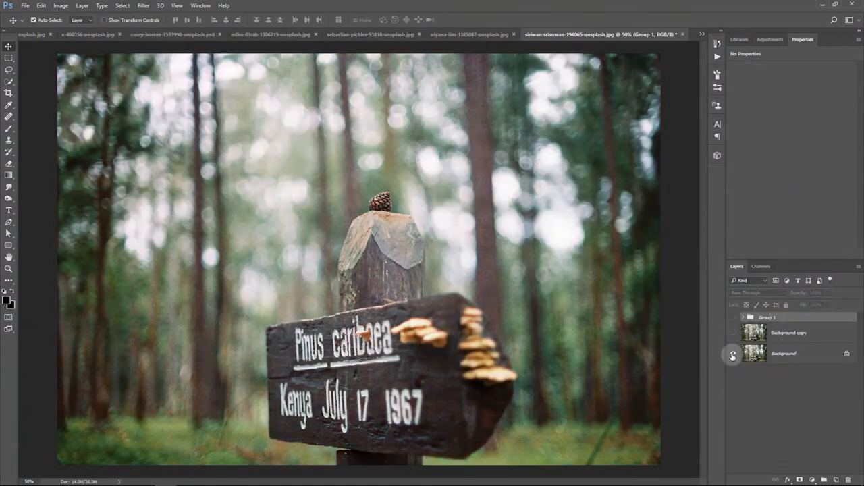
{"action": "left_click", "coordinate": [733, 354], "text": "alt"}
{"action": "left_click", "coordinate": [733, 355], "text": "alt"}
{"action": "left_click", "coordinate": [734, 355], "text": "alt"}
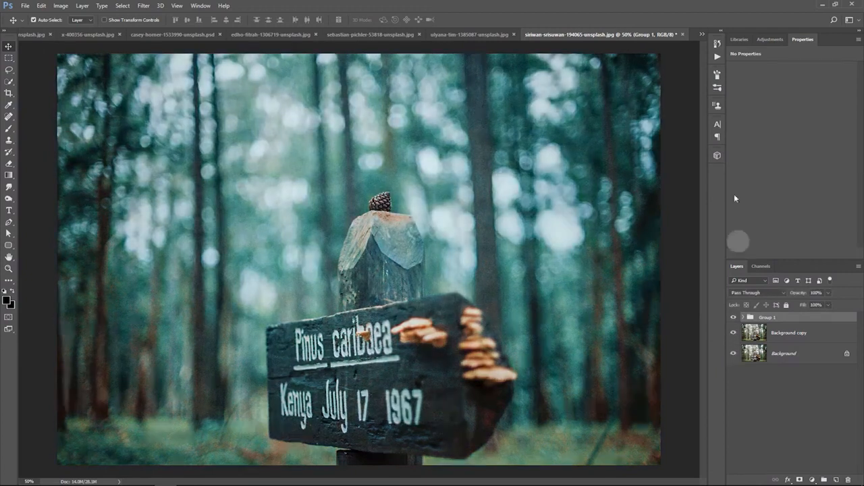
Run the Click and Apply action on the photo of the man in glasses and a vest and collapse the resulting Group 1.
{"action": "left_click", "coordinate": [702, 35]}
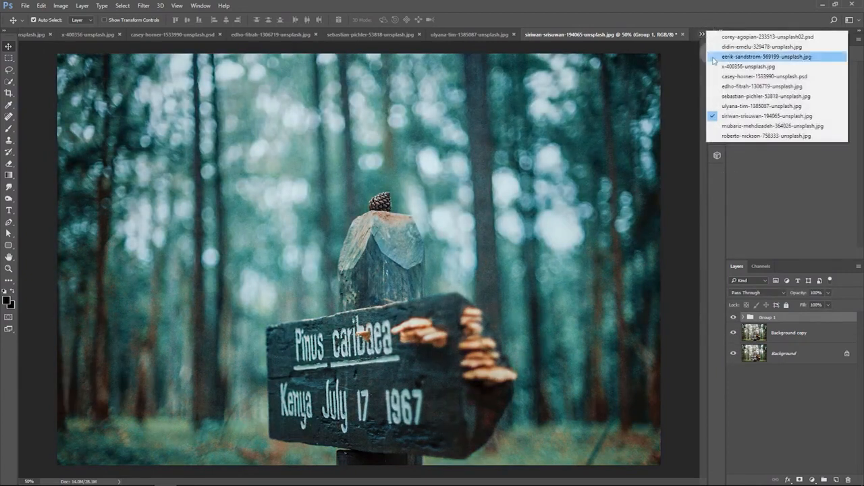
{"action": "left_click", "coordinate": [742, 122]}
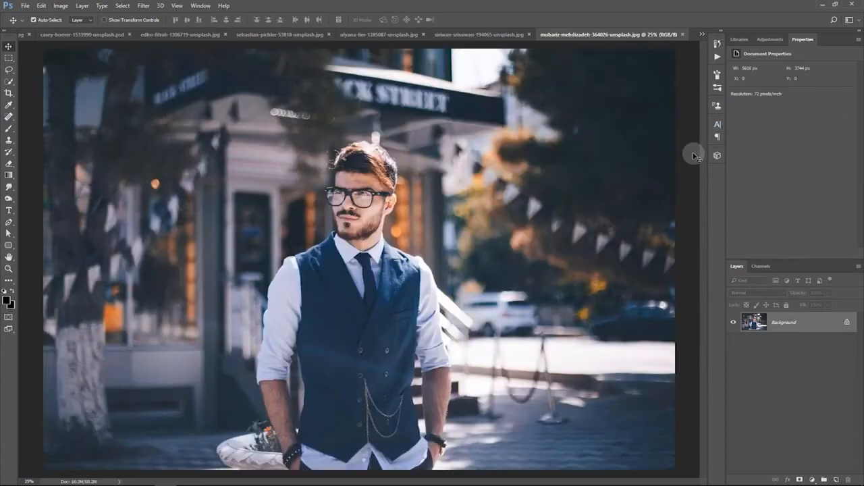
{"action": "left_click", "coordinate": [717, 56]}
{"action": "left_click", "coordinate": [651, 251]}
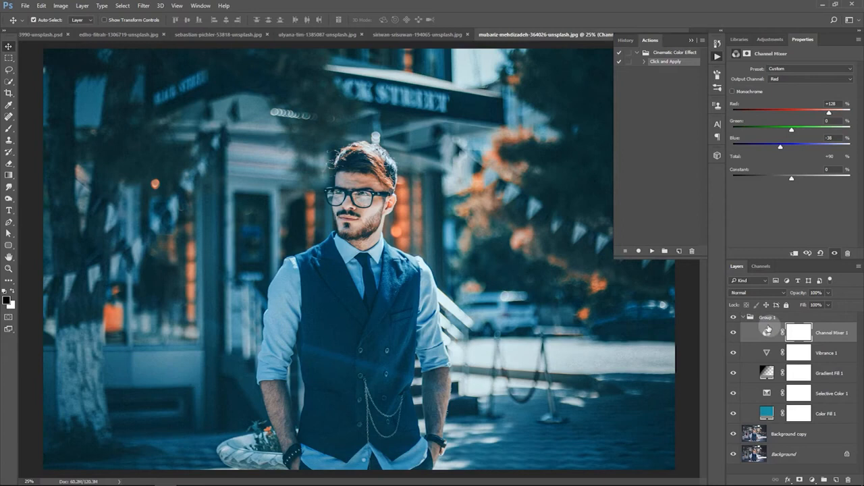
{"action": "left_click", "coordinate": [744, 318]}
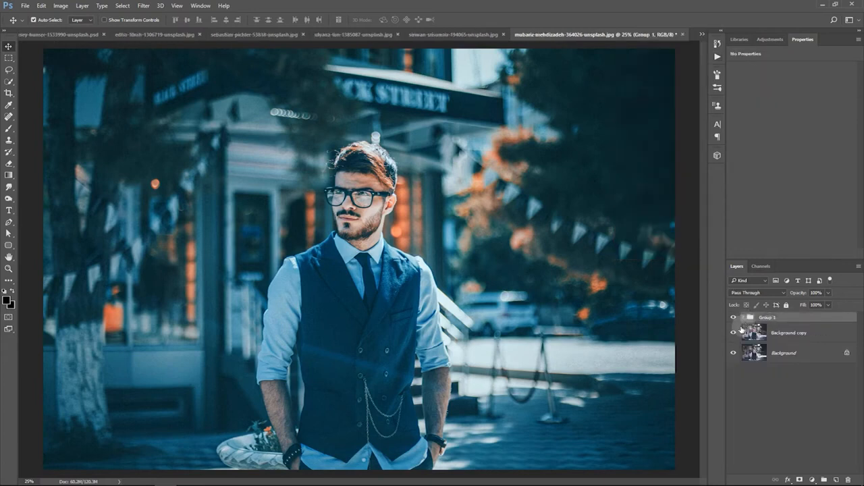
Compare the photo of the man in a vest with and without the effect by isolating its Background layer and restoring all layers.
{"action": "left_click", "coordinate": [733, 353], "text": "alt"}
{"action": "left_click", "coordinate": [733, 352], "text": "alt"}
{"action": "left_click", "coordinate": [733, 352], "text": "alt"}
{"action": "left_click", "coordinate": [733, 352], "text": "alt"}
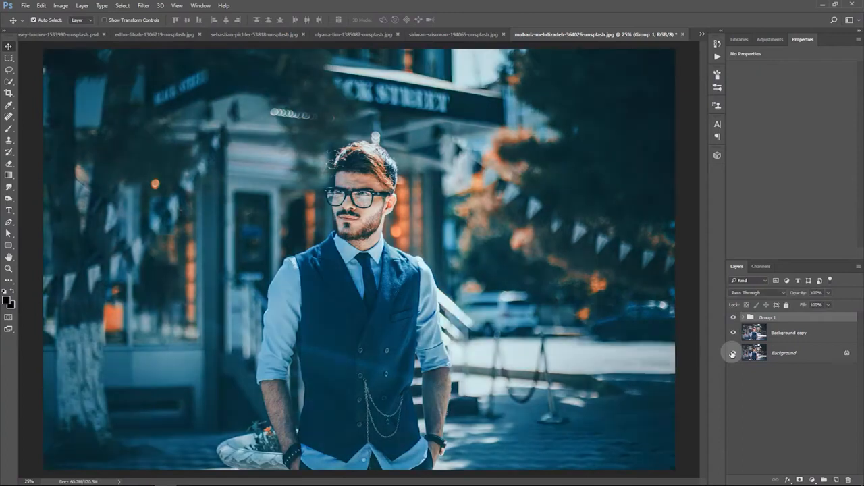
Run the Click and Apply action on the desert photo of the woman holding her hat.
{"action": "left_click", "coordinate": [702, 33]}
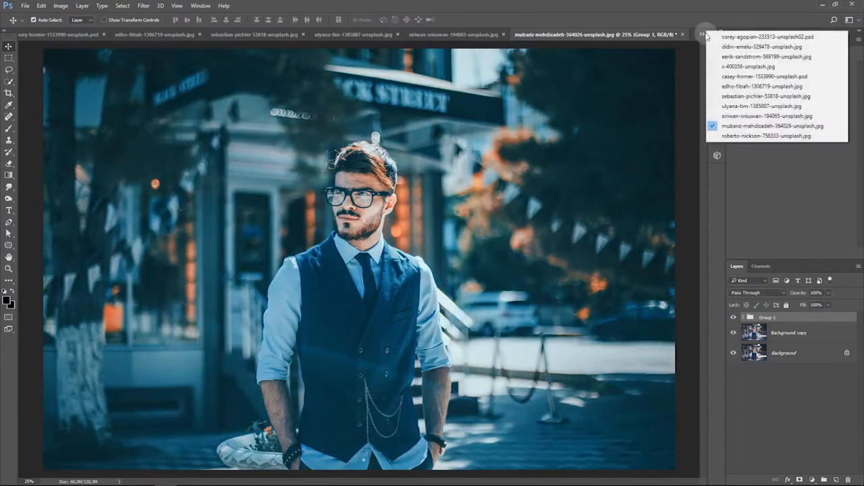
{"action": "left_click", "coordinate": [751, 135]}
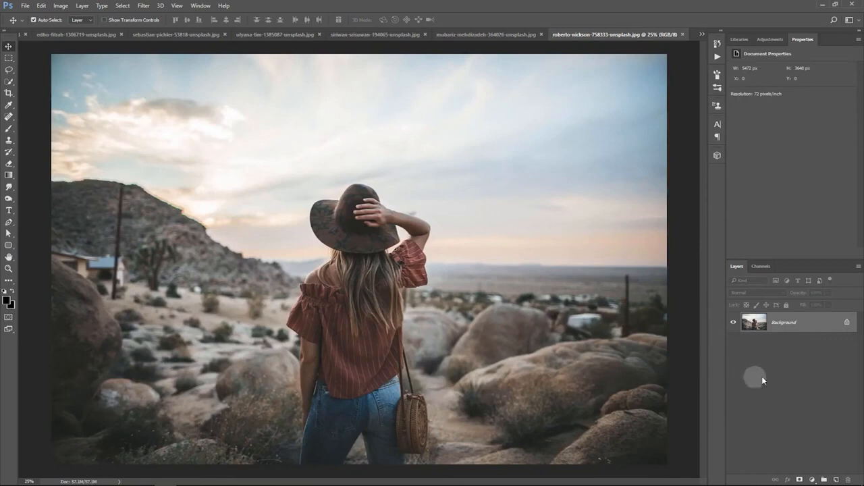
{"action": "left_click", "coordinate": [717, 57]}
{"action": "left_click", "coordinate": [652, 251]}
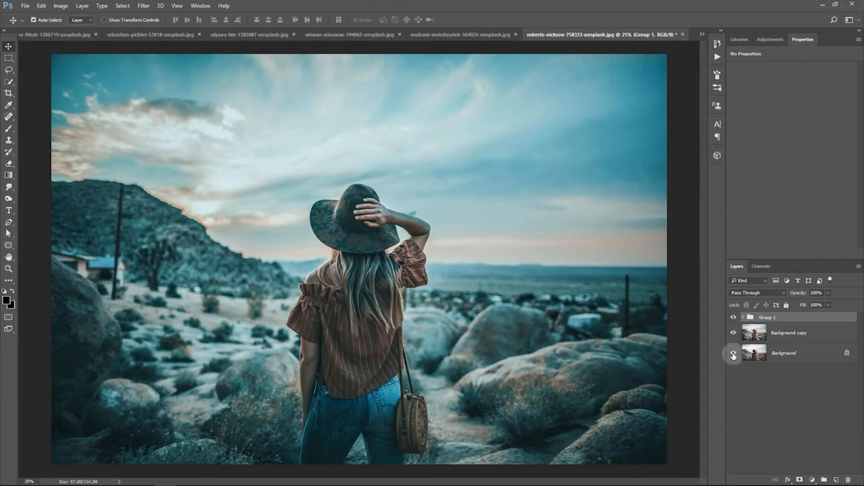
Compare the desert photo with and without the effect by isolating its Background layer and restoring all layers.
{"action": "left_click", "coordinate": [733, 352], "text": "alt"}
{"action": "left_click", "coordinate": [733, 352], "text": "alt"}
{"action": "left_click", "coordinate": [733, 352], "text": "alt"}
{"action": "left_click", "coordinate": [733, 353], "text": "alt"}
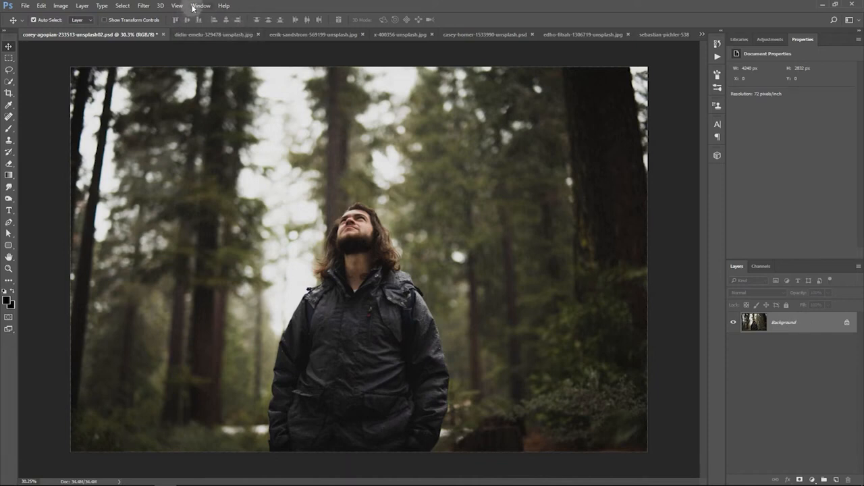
Create a new action set named Cinematic Color Effect with the forest portrait of the bearded man open.
{"action": "left_click", "coordinate": [193, 7]}
{"action": "left_click", "coordinate": [215, 67]}
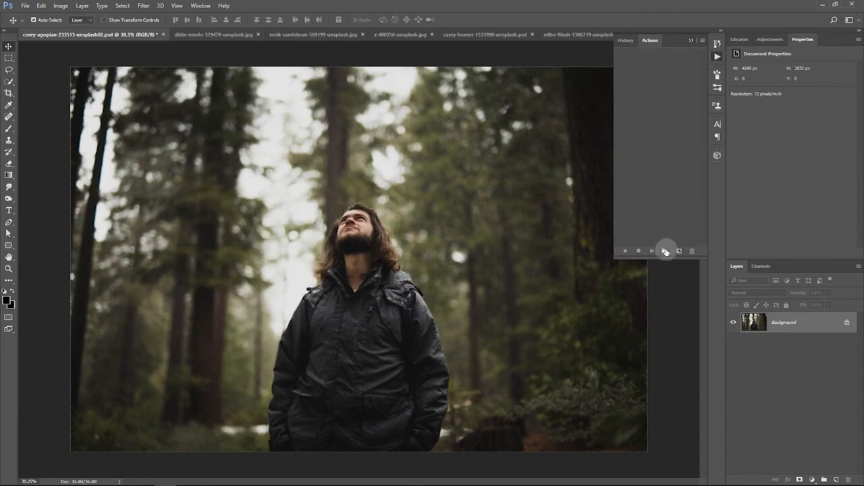
{"action": "left_click", "coordinate": [665, 251]}
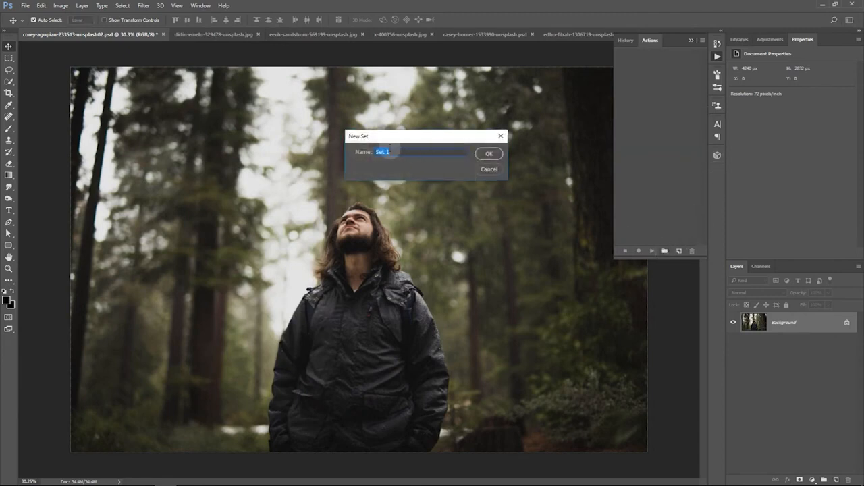
{"action": "type", "text": "Cinematic Color Effect"}
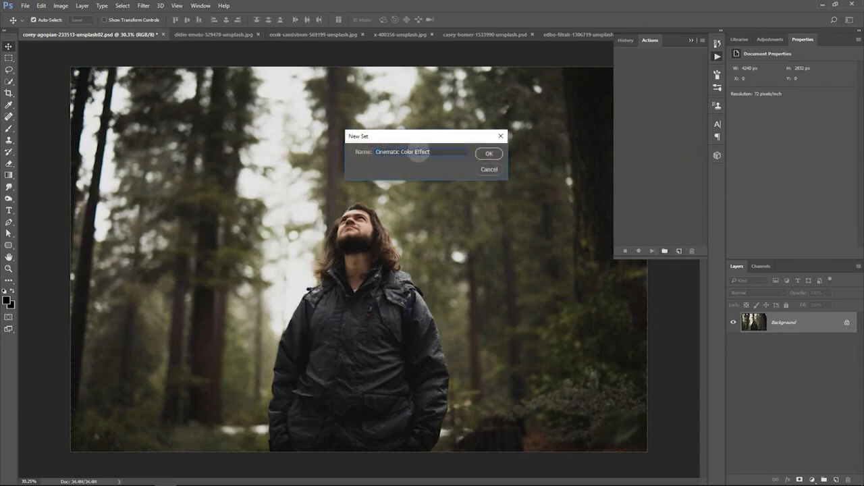
{"action": "left_click", "coordinate": [499, 154]}
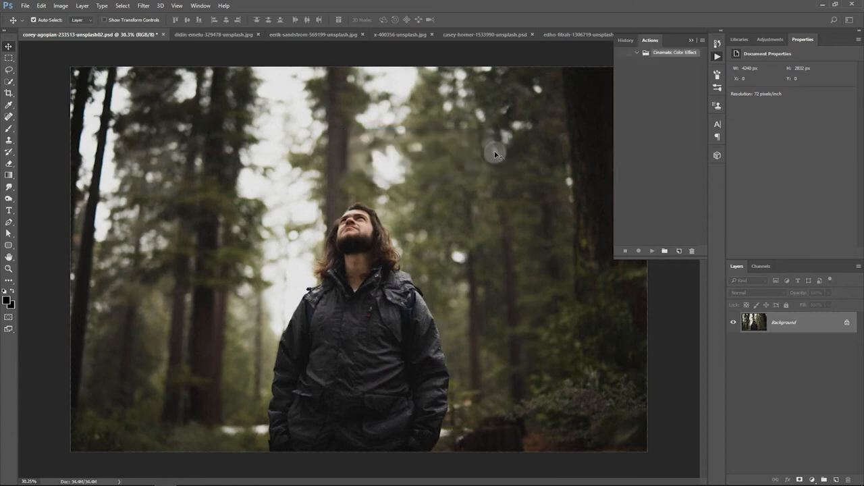
Start recording a new action named Click and Apply in the Cinematic Color Effect set and duplicate the Background layer.
{"action": "left_click", "coordinate": [679, 251]}
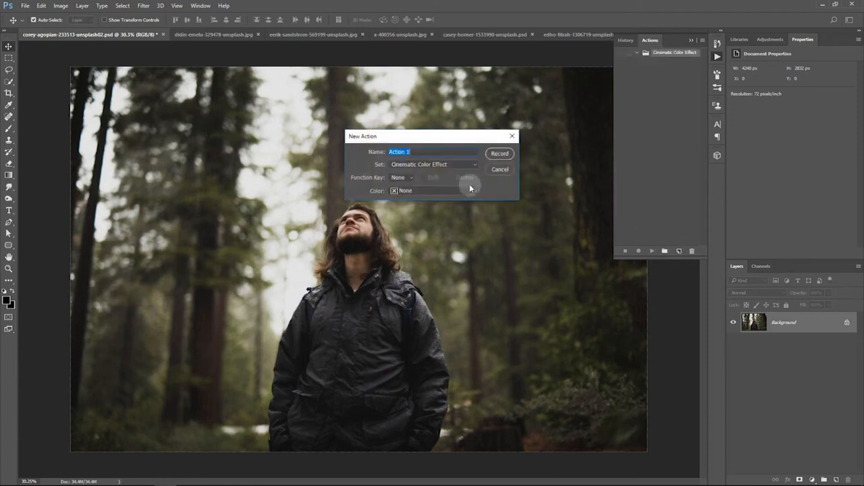
{"action": "type", "text": "Click and Apply"}
{"action": "left_click", "coordinate": [500, 154]}
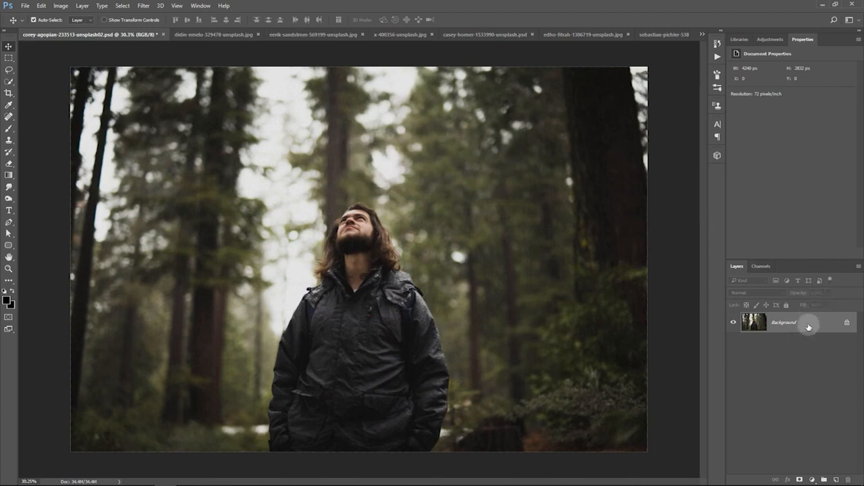
{"action": "left_click_drag", "start_coordinate": [812, 326], "coordinate": [836, 476]}
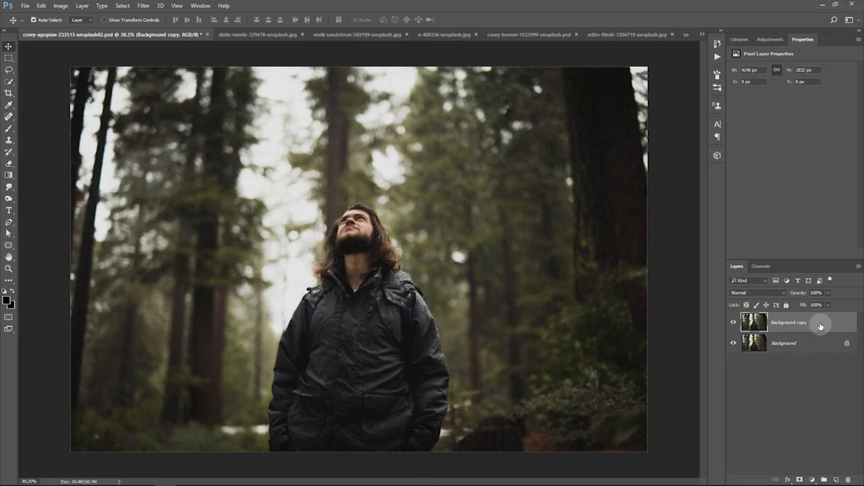
Open the Camera Raw Filter on the Background copy layer and set Clarity to +50 and Blacks to +25.
{"action": "left_click", "coordinate": [144, 5]}
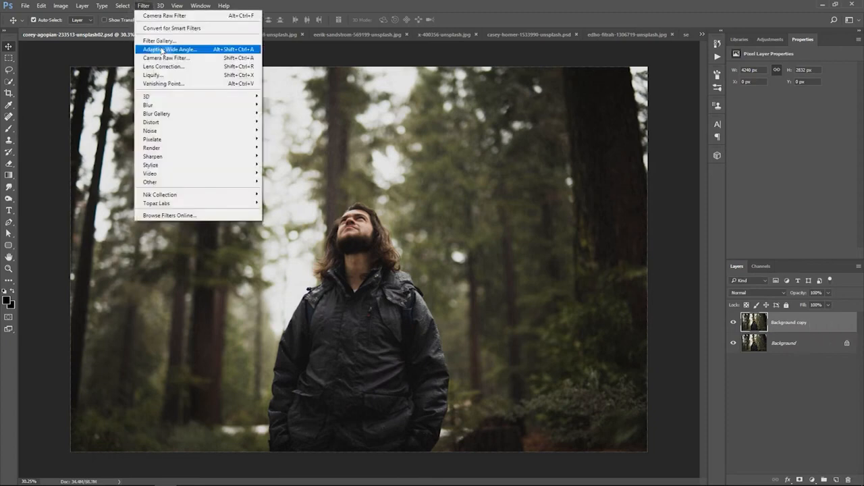
{"action": "left_click", "coordinate": [184, 58]}
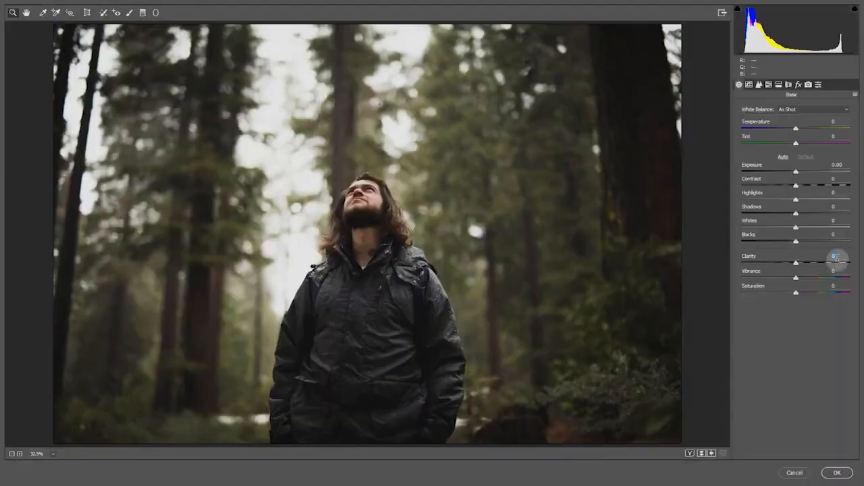
{"action": "type", "text": "50"}
{"action": "key", "text": "Return"}
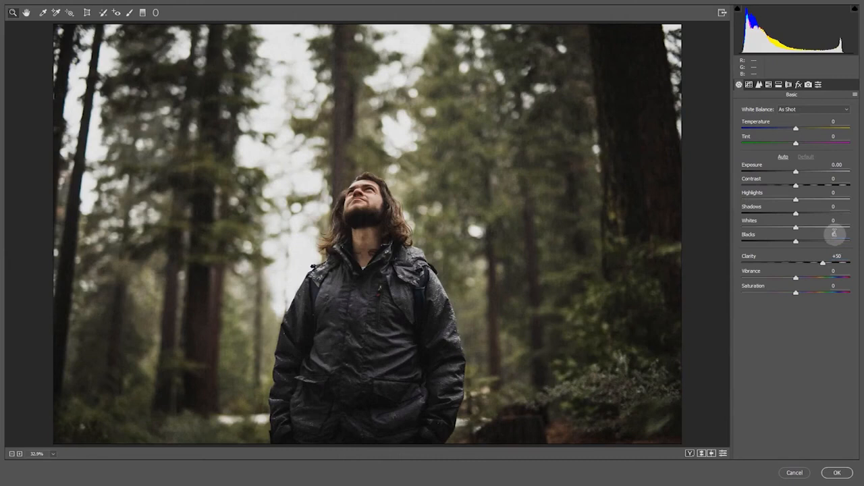
{"action": "left_click", "coordinate": [834, 234]}
{"action": "type", "text": "25"}
{"action": "key", "text": "Return"}
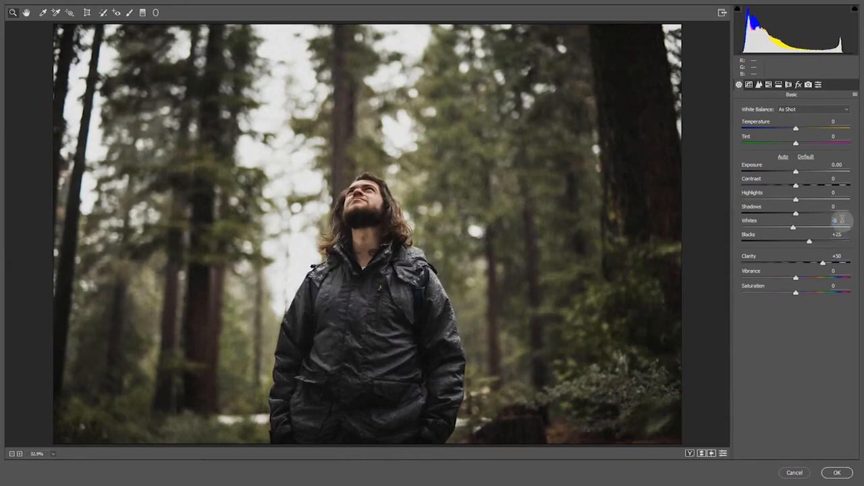
Set Whites to -25 and Shadows to +25 in the Camera Raw basic adjustments.
{"action": "left_click", "coordinate": [842, 220]}
{"action": "type", "text": "-25"}
{"action": "key", "text": "Return"}
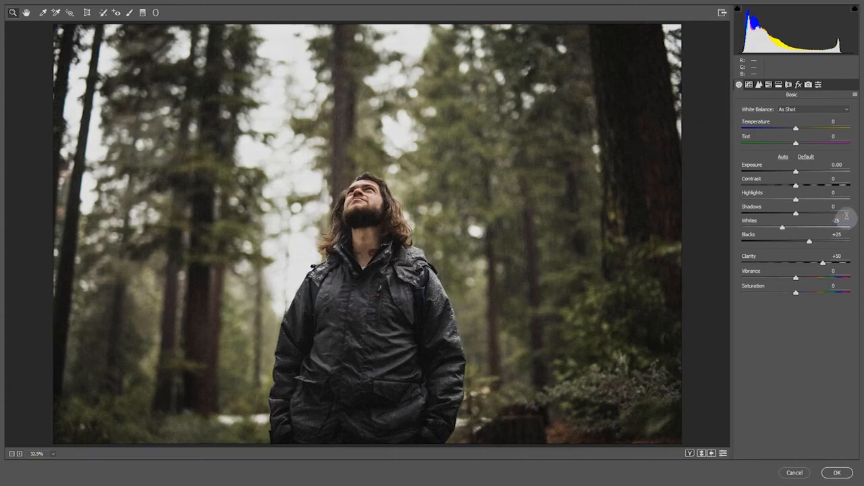
{"action": "type", "text": "25"}
{"action": "key", "text": "Return"}
Set Highlights to -25 and apply the Camera Raw Filter, comparing the Background copy with the original.
{"action": "left_click", "coordinate": [843, 192]}
{"action": "type", "text": "-2"}
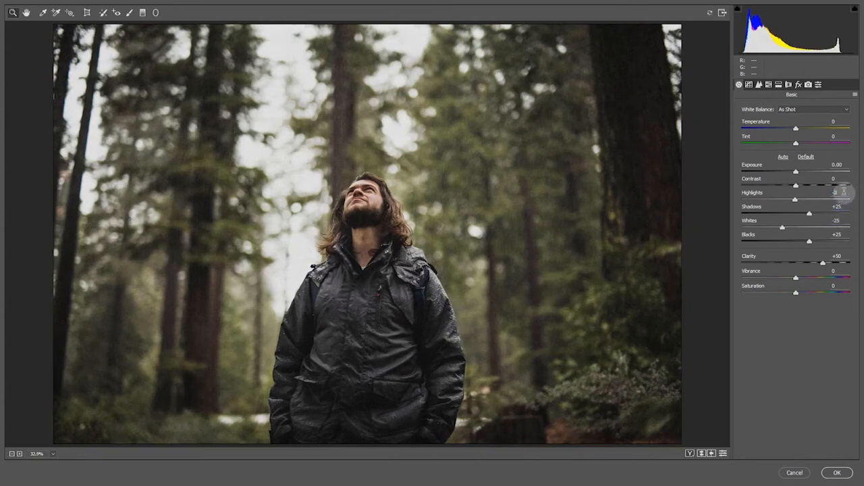
{"action": "type", "text": "5"}
{"action": "key", "text": "Return"}
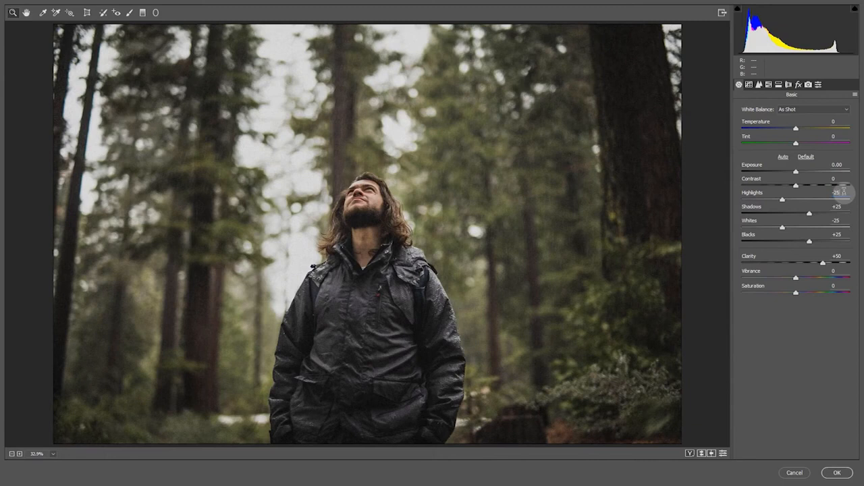
{"action": "left_click", "coordinate": [835, 472]}
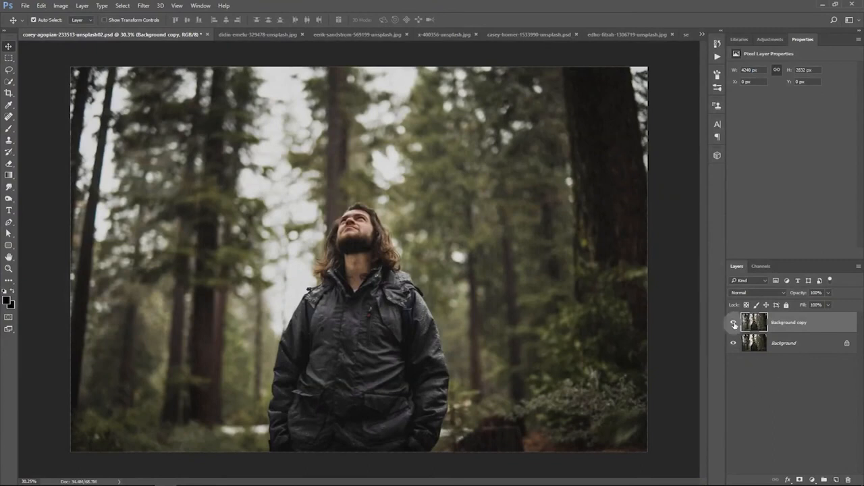
{"action": "left_click", "coordinate": [734, 323]}
{"action": "left_click", "coordinate": [734, 322]}
{"action": "left_click", "coordinate": [734, 322]}
{"action": "left_click", "coordinate": [733, 322]}
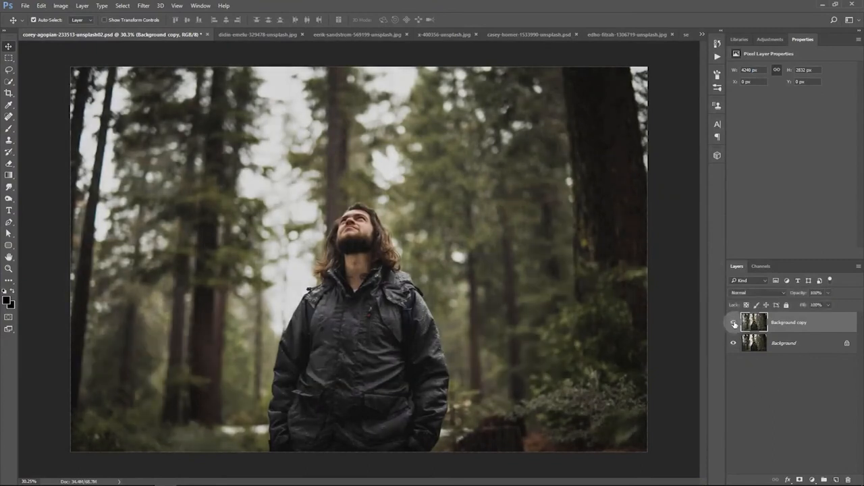
Create a layer group above the Background copy and add a Solid Color fill layer with colour 2094a2 inside it.
{"action": "left_click", "coordinate": [823, 479]}
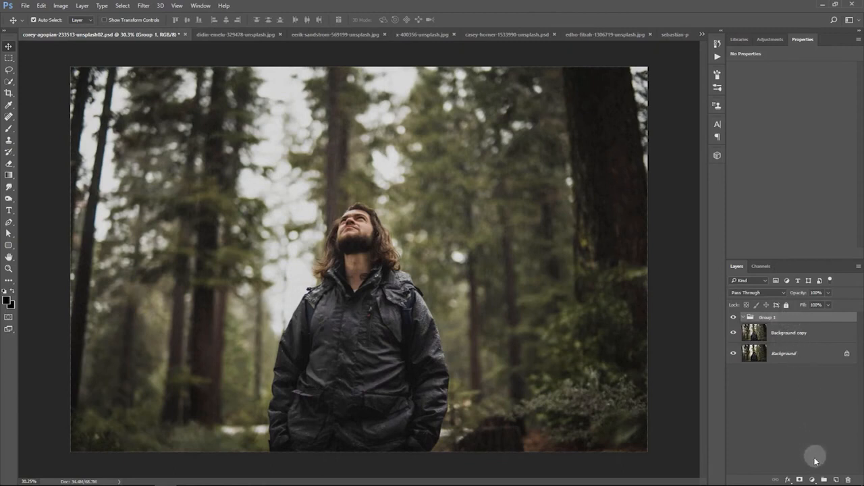
{"action": "left_click", "coordinate": [812, 480]}
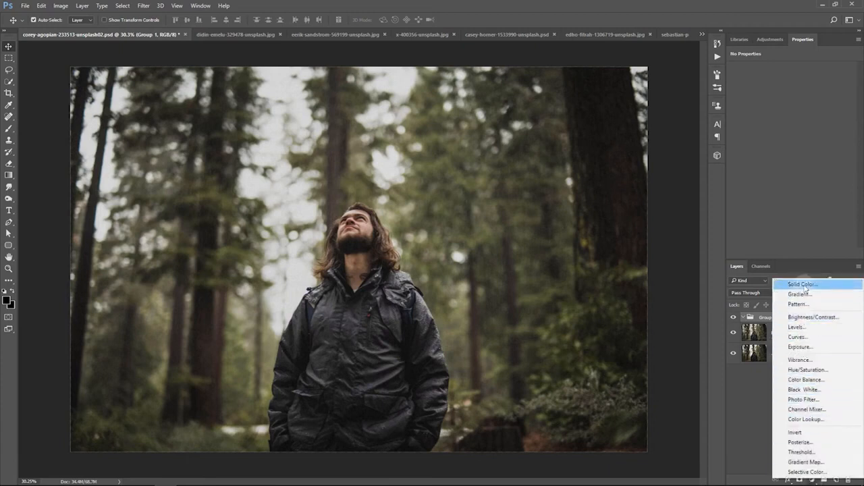
{"action": "left_click", "coordinate": [802, 284]}
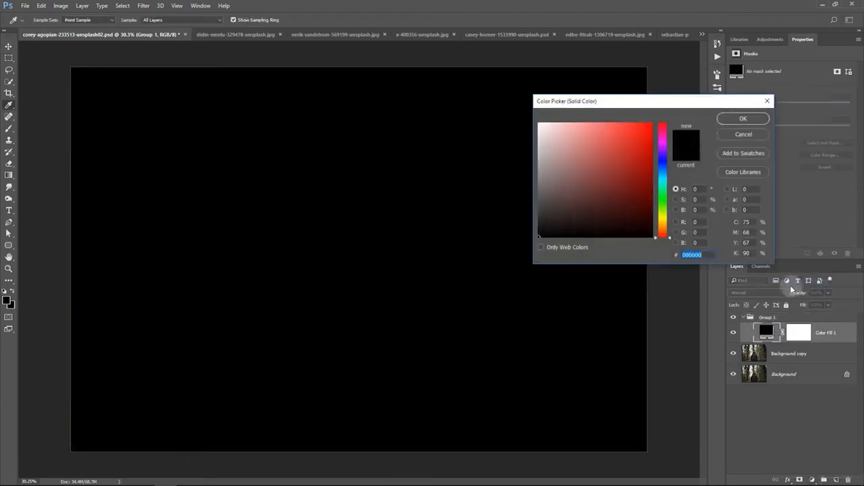
{"action": "type", "text": "209"}
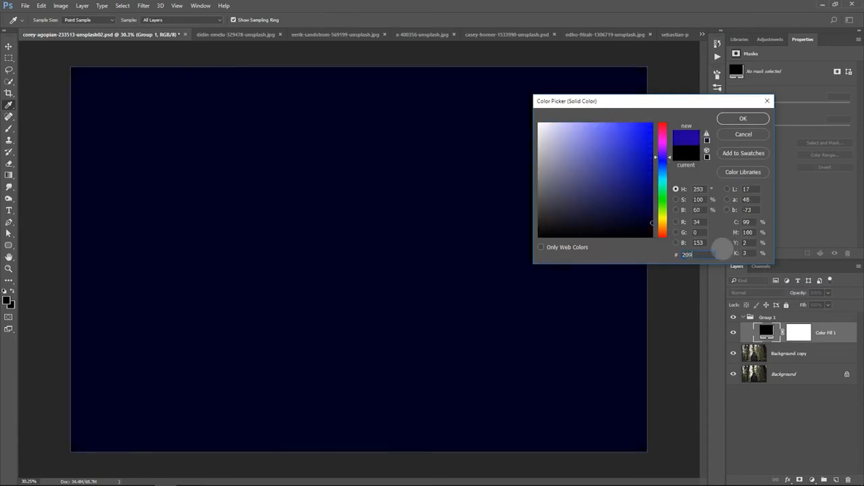
{"action": "type", "text": "4a2"}
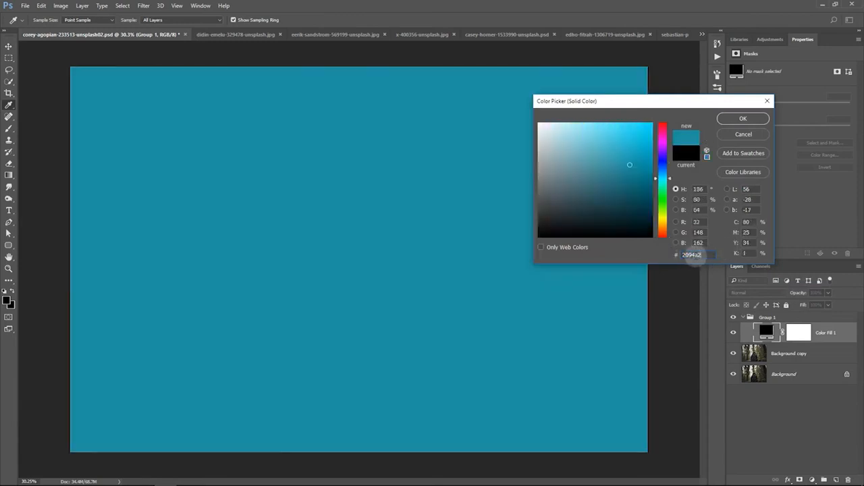
{"action": "left_click", "coordinate": [742, 120]}
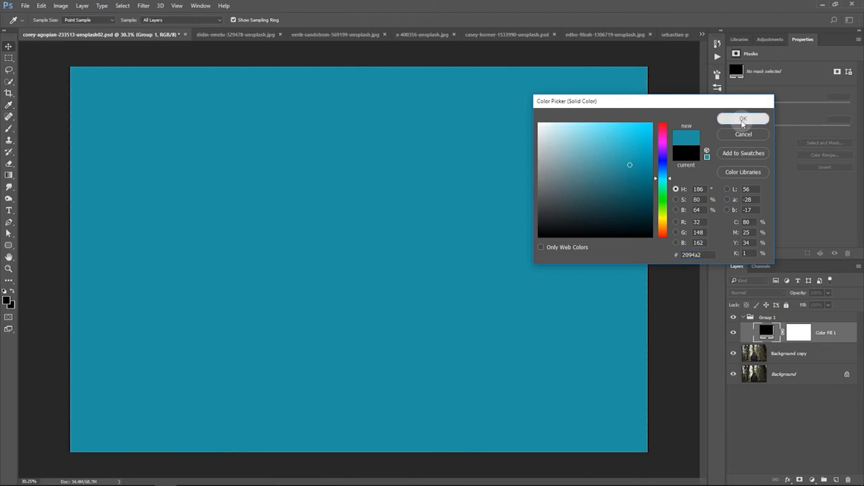
Set the teal colour fill layer to Overlay at 20% opacity and compare the photo with and without it.
{"action": "left_click", "coordinate": [762, 292]}
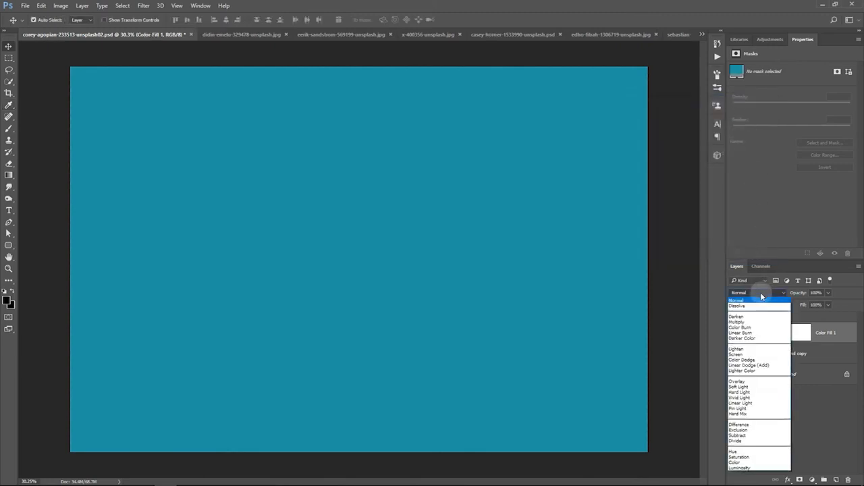
{"action": "left_click", "coordinate": [745, 382]}
{"action": "left_click", "coordinate": [827, 293]}
{"action": "left_click_drag", "start_coordinate": [829, 306], "coordinate": [793, 305]}
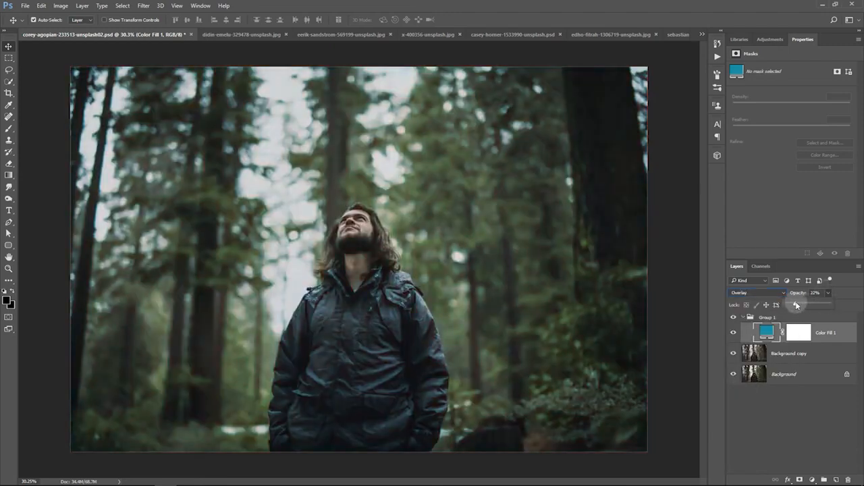
{"action": "left_click", "coordinate": [733, 332]}
{"action": "left_click", "coordinate": [733, 332]}
{"action": "left_click", "coordinate": [733, 332]}
{"action": "left_click", "coordinate": [830, 335]}
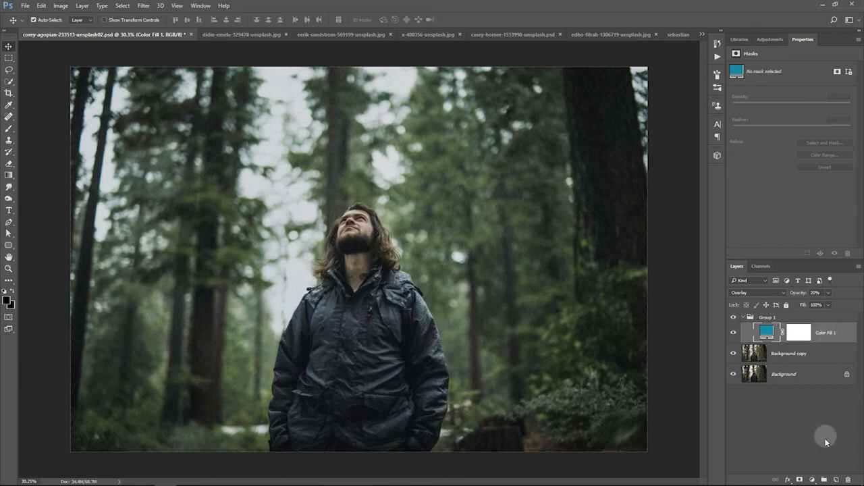
Add a Selective Color adjustment layer and set its Reds to Cyan +38, Magenta +38 and Yellow +88, with Black slightly reduced.
{"action": "left_click", "coordinate": [812, 480]}
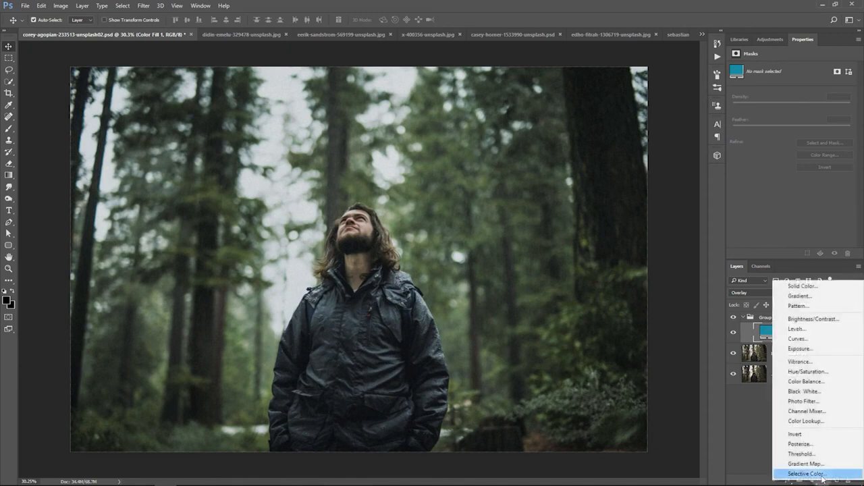
{"action": "left_click", "coordinate": [819, 475]}
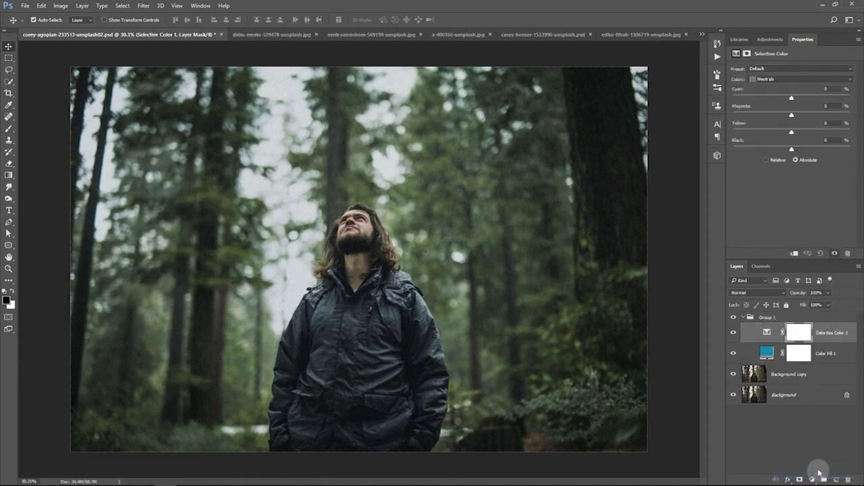
{"action": "left_click", "coordinate": [792, 83]}
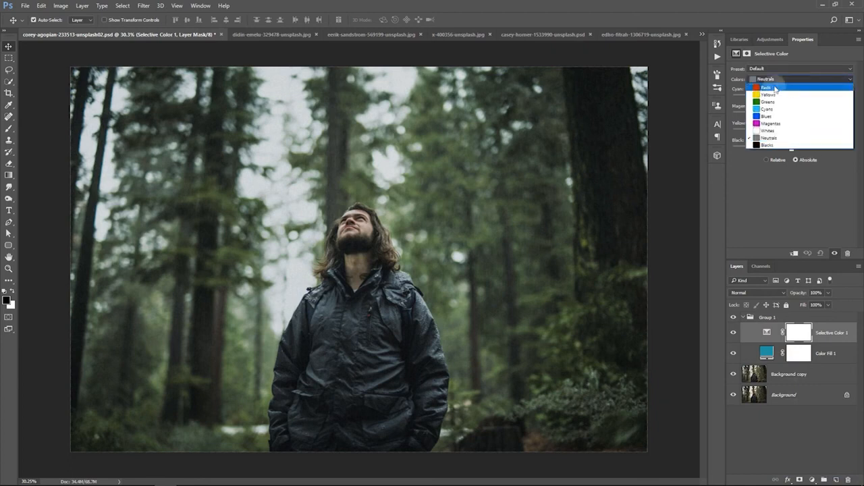
{"action": "left_click", "coordinate": [787, 80]}
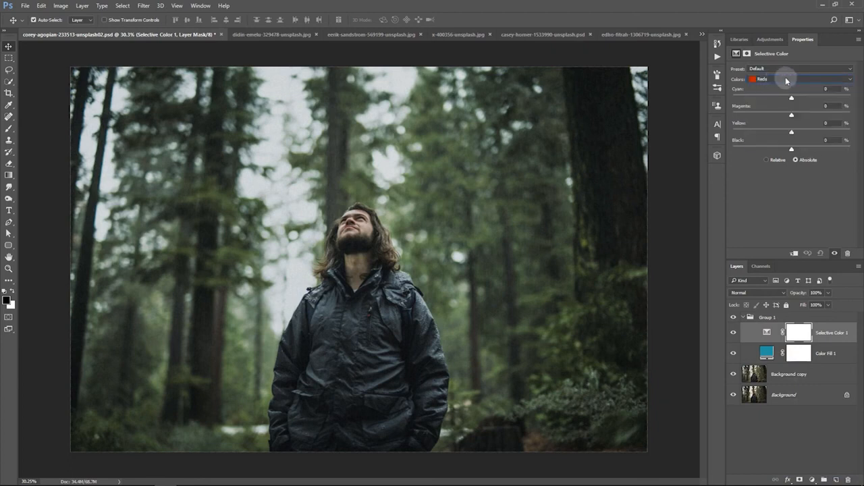
{"action": "left_click_drag", "start_coordinate": [794, 99], "coordinate": [844, 139]}
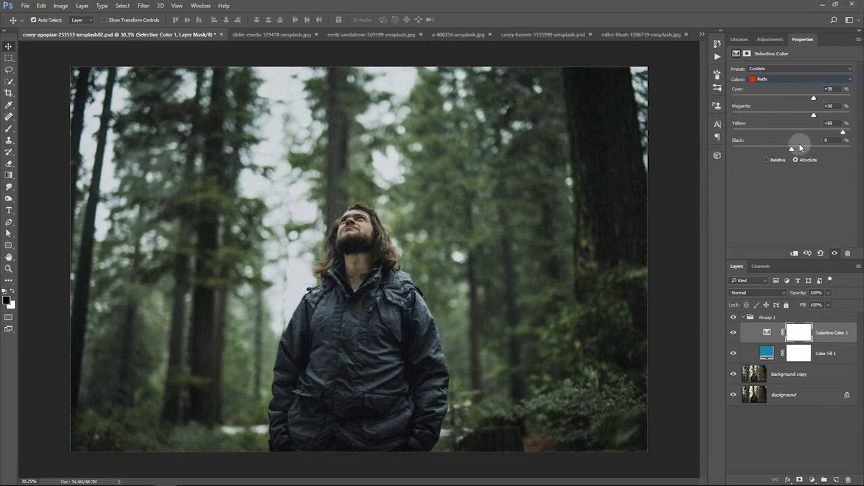
{"action": "left_click_drag", "start_coordinate": [794, 147], "coordinate": [782, 150]}
Set the Yellows of the Selective Color adjustment to Cyan -100, Magenta +45 and Black +30.
{"action": "left_click", "coordinate": [782, 79]}
{"action": "left_click", "coordinate": [776, 95]}
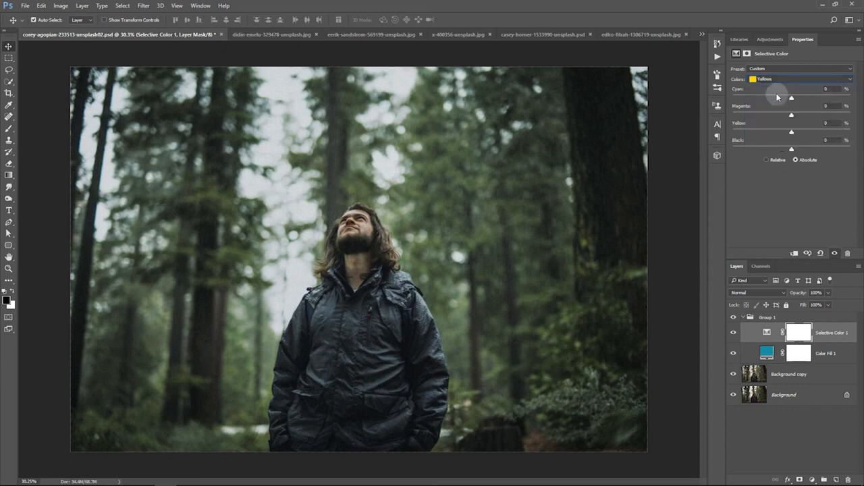
{"action": "left_click_drag", "start_coordinate": [792, 98], "coordinate": [730, 97]}
{"action": "left_click_drag", "start_coordinate": [791, 115], "coordinate": [818, 116]}
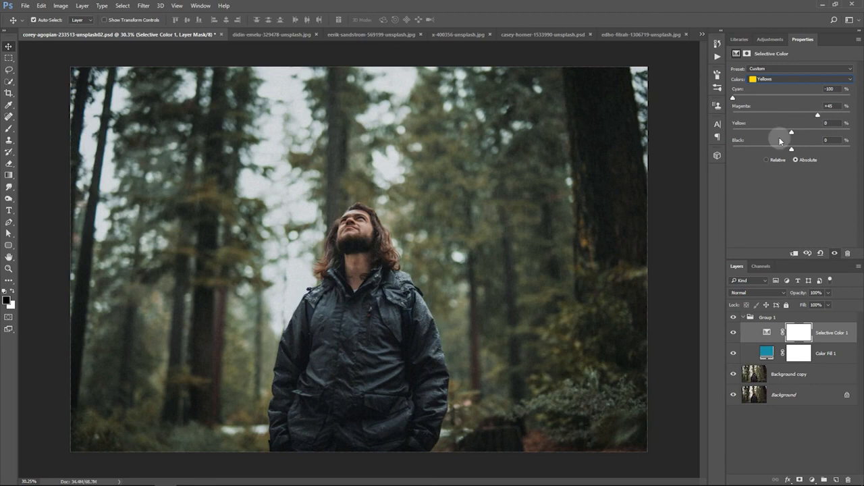
{"action": "left_click_drag", "start_coordinate": [789, 149], "coordinate": [810, 151]}
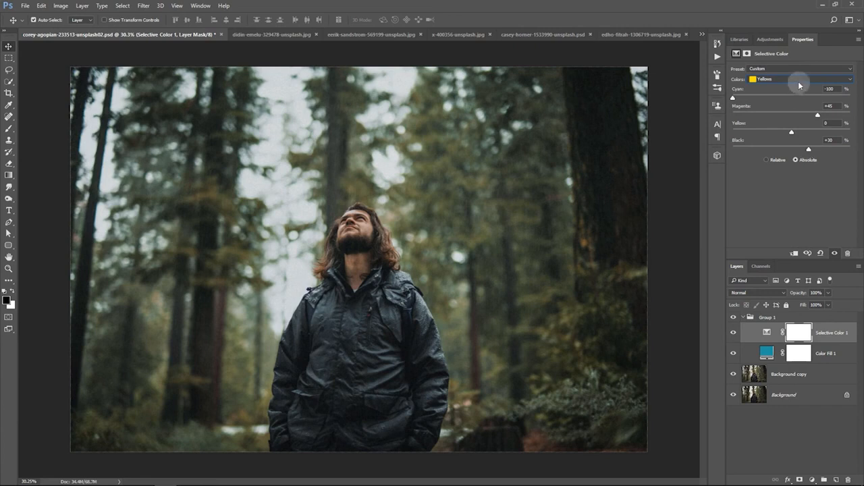
Set the Greens of the Selective Color adjustment to Cyan +100, Magenta +100, Yellow -100 and Black -50.
{"action": "left_click", "coordinate": [799, 85]}
{"action": "left_click", "coordinate": [794, 92]}
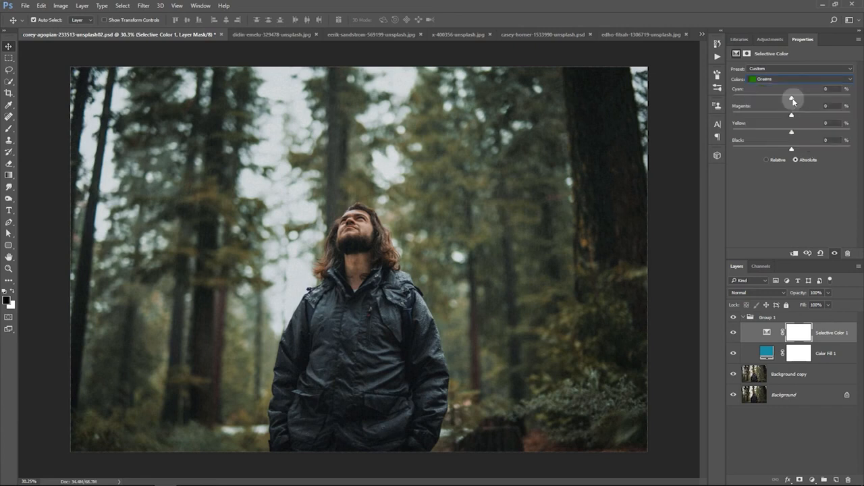
{"action": "left_click_drag", "start_coordinate": [793, 98], "coordinate": [849, 97]}
{"action": "left_click_drag", "start_coordinate": [791, 115], "coordinate": [850, 115]}
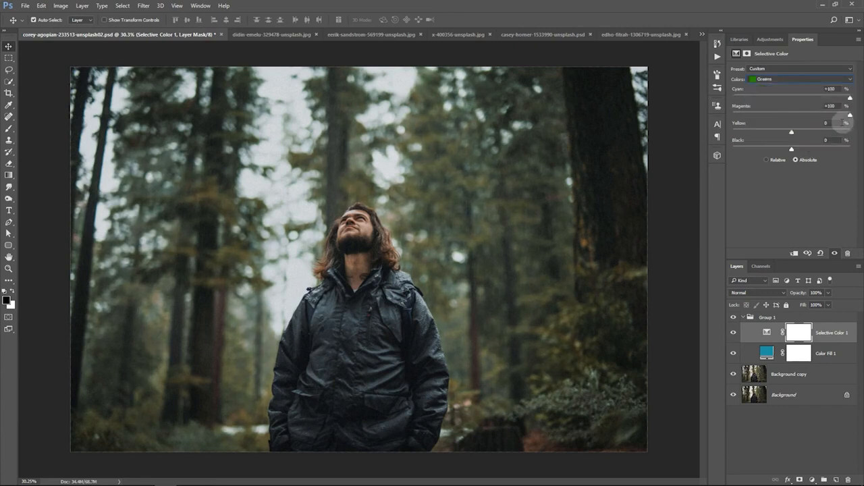
{"action": "left_click_drag", "start_coordinate": [791, 132], "coordinate": [733, 131]}
{"action": "left_click_drag", "start_coordinate": [792, 149], "coordinate": [762, 151]}
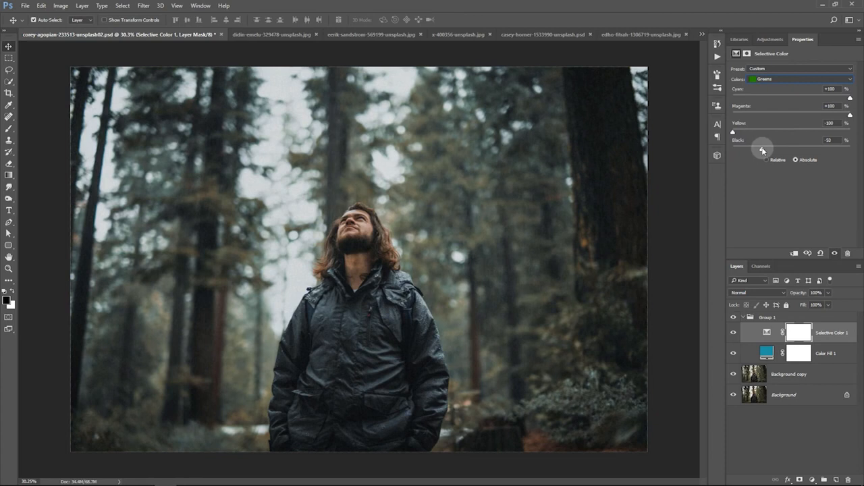
Raise Cyan to slightly above +50 in the Cyans of the Selective Color adjustment and increase Cyan in its Blues.
{"action": "left_click", "coordinate": [795, 79]}
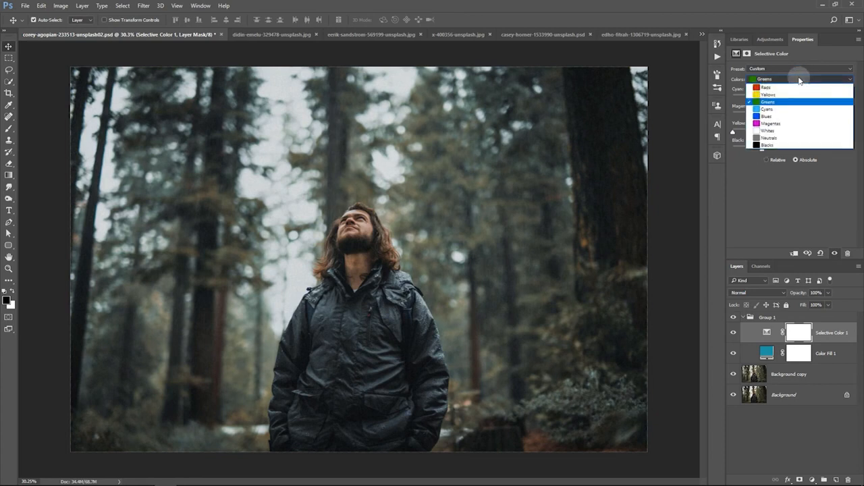
{"action": "left_click", "coordinate": [787, 109]}
{"action": "left_click_drag", "start_coordinate": [791, 97], "coordinate": [823, 102]}
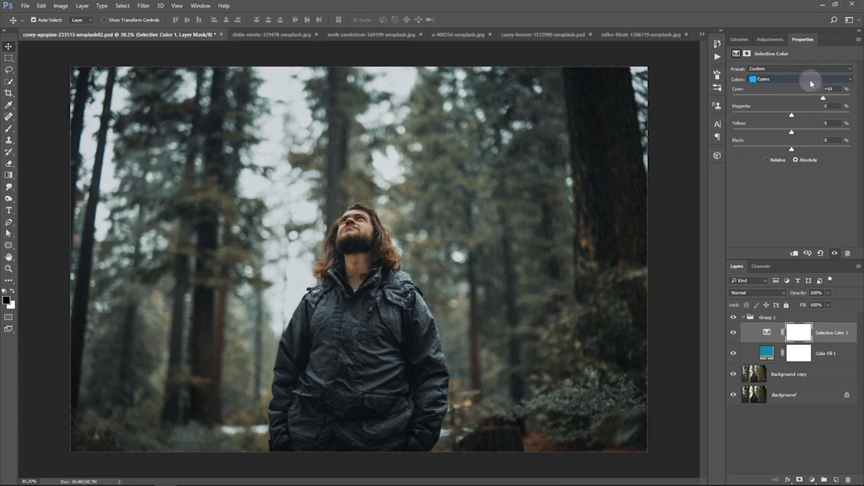
{"action": "left_click", "coordinate": [804, 79]}
{"action": "left_click", "coordinate": [791, 115]}
{"action": "left_click_drag", "start_coordinate": [791, 98], "coordinate": [828, 103]}
Set Cyan to +10 in the Neutrals of the Selective Color adjustment and compare the photo with and without the layer.
{"action": "left_click", "coordinate": [802, 79]}
{"action": "left_click", "coordinate": [783, 138]}
{"action": "left_click_drag", "start_coordinate": [791, 98], "coordinate": [797, 100]}
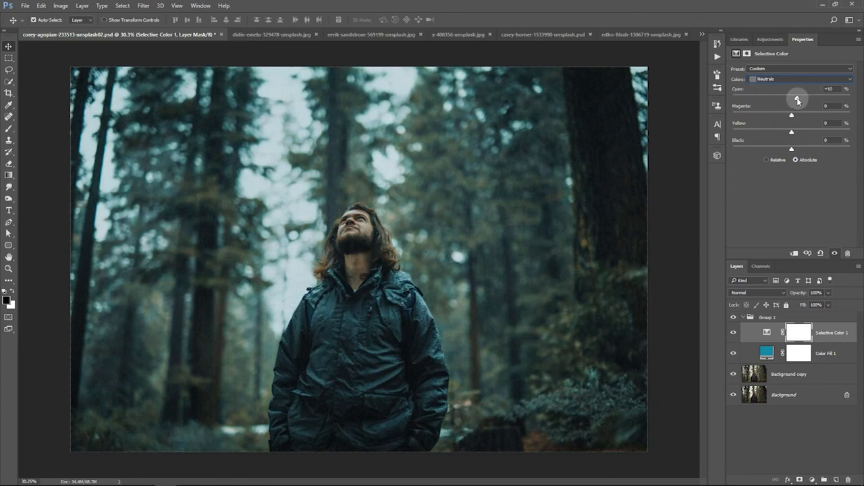
{"action": "left_click", "coordinate": [733, 335]}
{"action": "left_click", "coordinate": [734, 336]}
{"action": "left_click", "coordinate": [734, 335]}
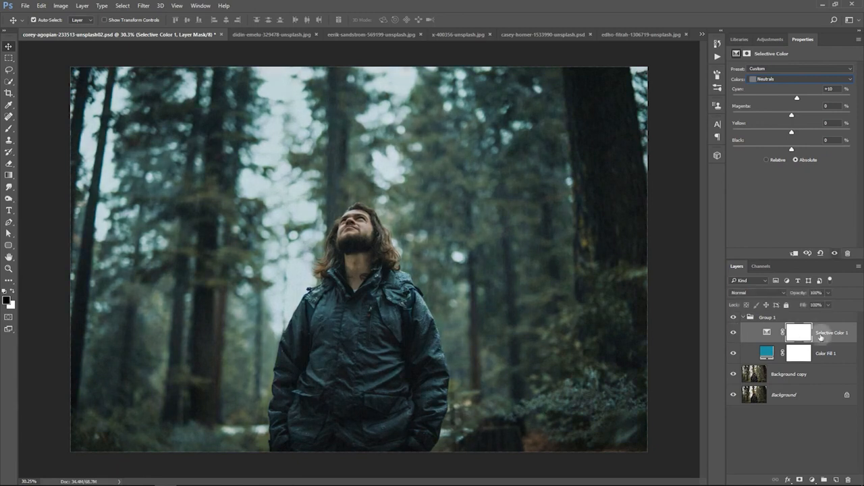
Add a Gradient Fill layer above the Selective Color adjustment, using a black (000000) to transparent gradient.
{"action": "left_click", "coordinate": [811, 479]}
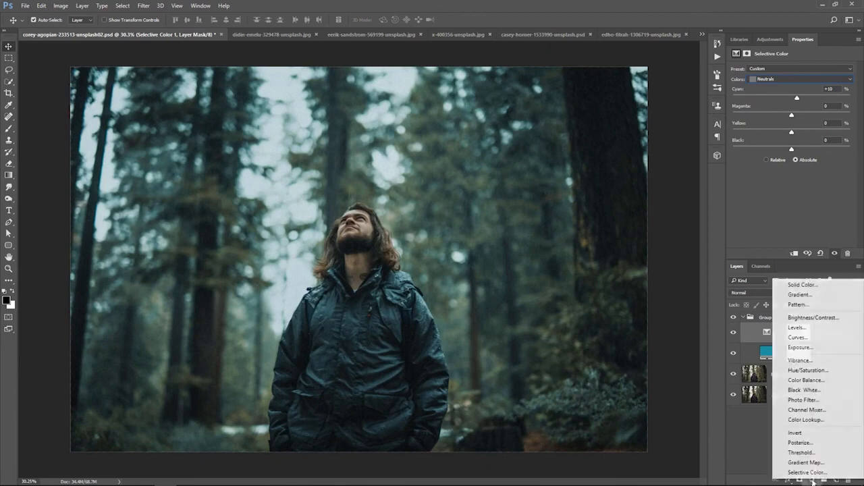
{"action": "left_click", "coordinate": [803, 295]}
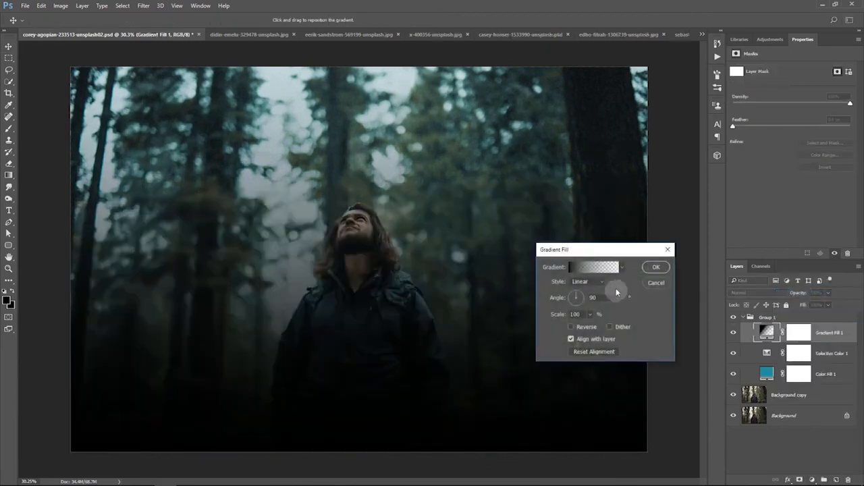
{"action": "left_click", "coordinate": [578, 264]}
{"action": "left_click", "coordinate": [538, 299]}
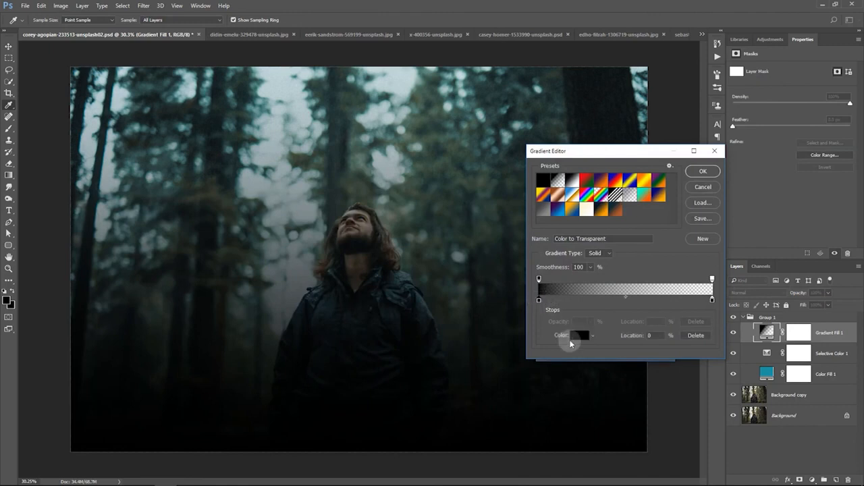
{"action": "left_click", "coordinate": [579, 335]}
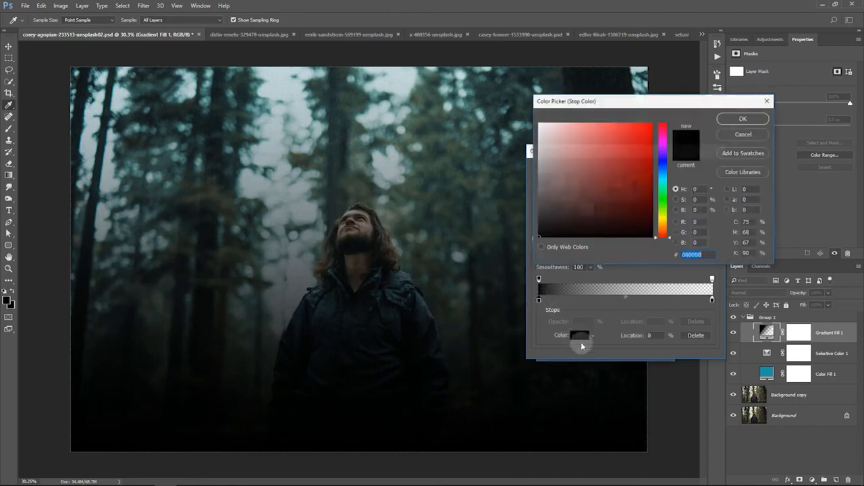
{"action": "left_click", "coordinate": [743, 119]}
{"action": "left_click", "coordinate": [704, 175]}
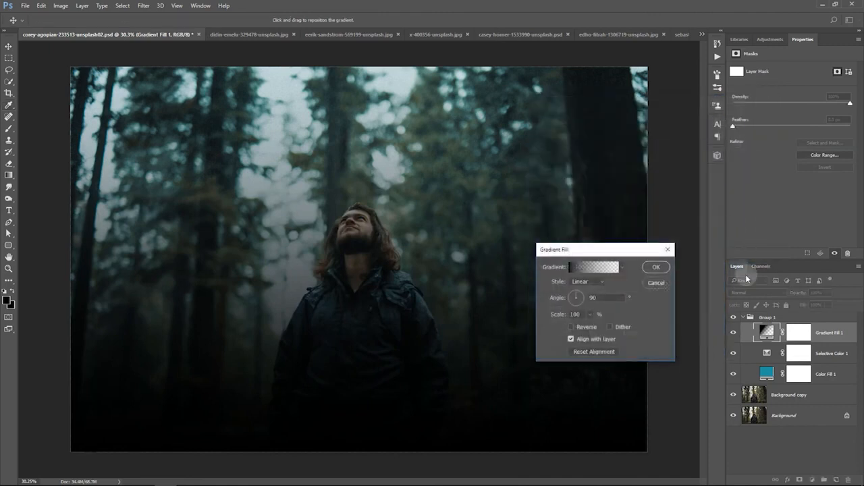
Make the gradient fill Radial and reversed with a scale of 495%, and accept it.
{"action": "left_click", "coordinate": [587, 282]}
{"action": "left_click", "coordinate": [577, 296]}
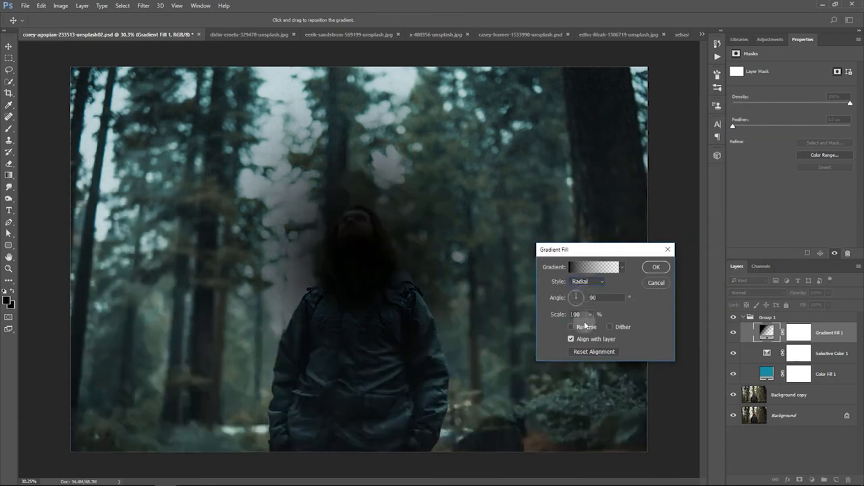
{"action": "left_click", "coordinate": [572, 326]}
{"action": "left_click", "coordinate": [591, 315]}
{"action": "left_click_drag", "start_coordinate": [588, 325], "coordinate": [607, 329]}
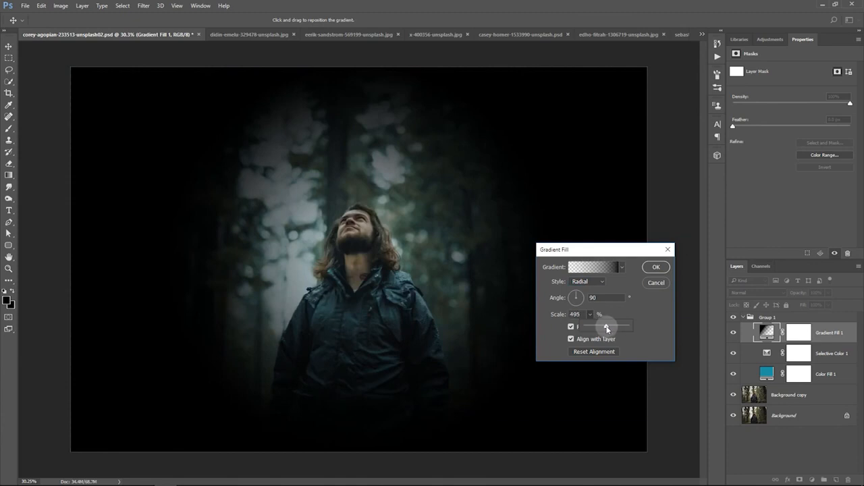
{"action": "left_click_drag", "start_coordinate": [607, 329], "coordinate": [629, 307]}
{"action": "left_click", "coordinate": [656, 267]}
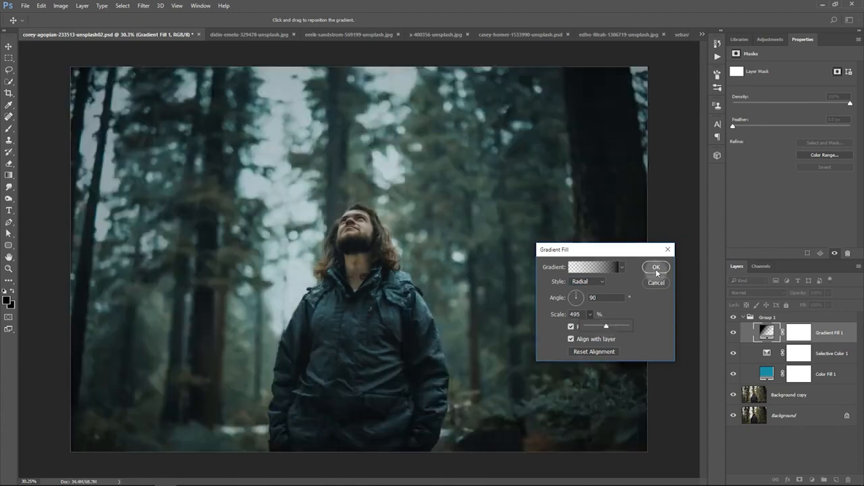
Lower the gradient fill layer's opacity to 50% and compare the photo with and without the vignette.
{"action": "left_click", "coordinate": [828, 292]}
{"action": "left_click_drag", "start_coordinate": [831, 303], "coordinate": [803, 304]}
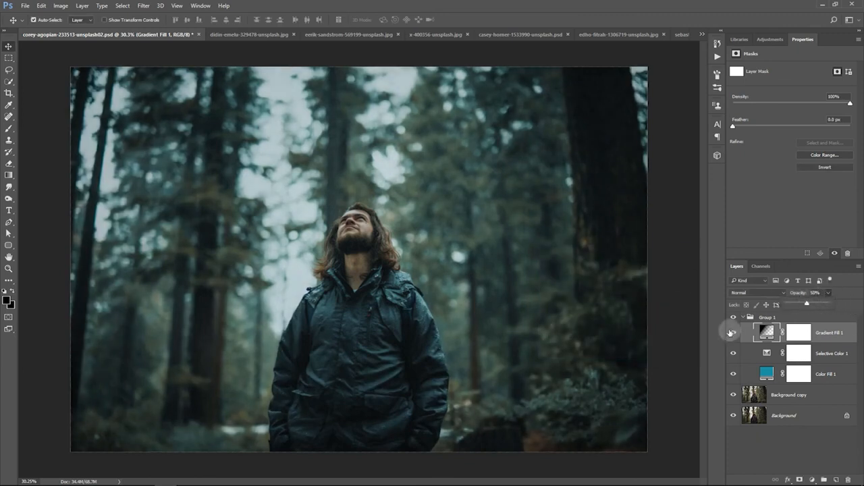
{"action": "left_click", "coordinate": [733, 333]}
{"action": "left_click", "coordinate": [734, 333]}
{"action": "left_click", "coordinate": [733, 333]}
{"action": "left_click", "coordinate": [733, 333]}
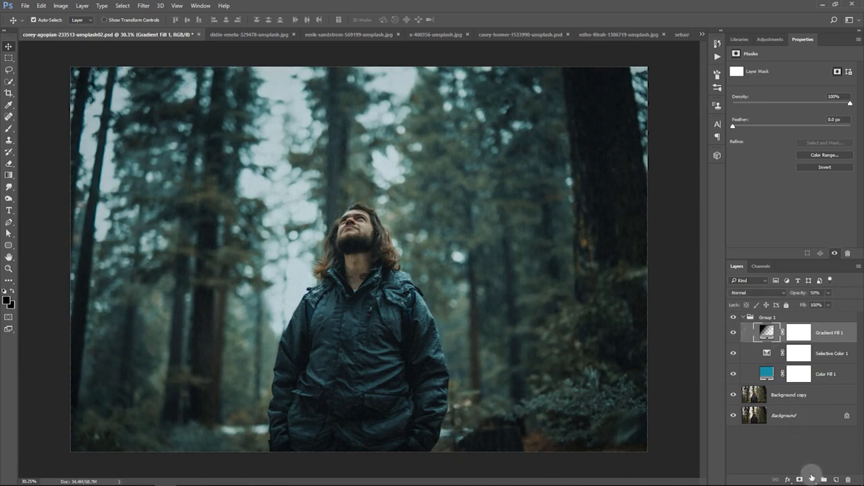
Add a Vibrance adjustment layer with Vibrance +63 and Saturation -29.
{"action": "left_click", "coordinate": [811, 480]}
{"action": "left_click", "coordinate": [811, 363]}
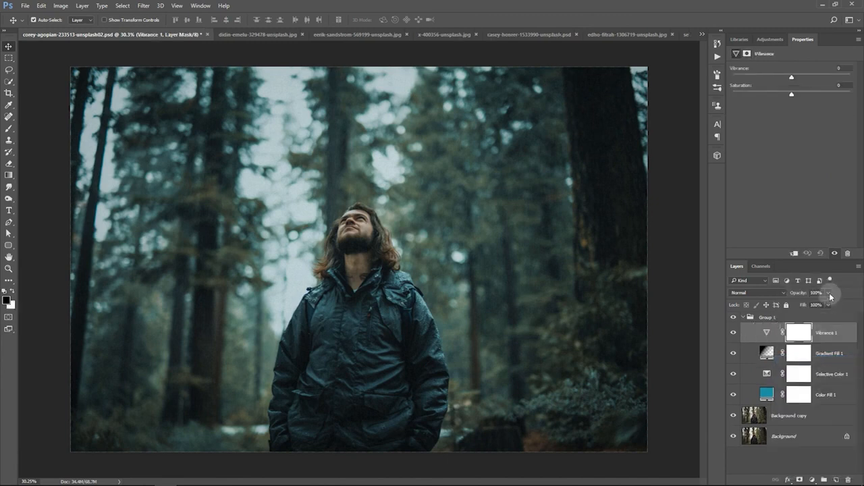
{"action": "left_click_drag", "start_coordinate": [791, 77], "coordinate": [828, 86]}
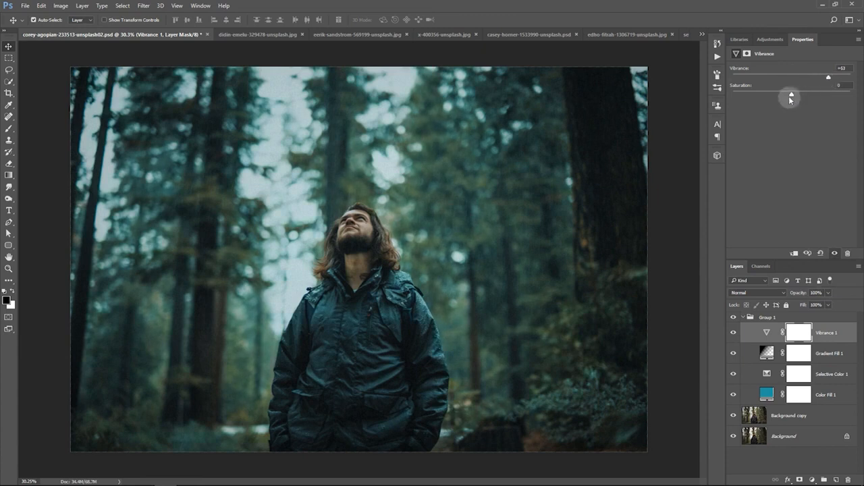
{"action": "left_click_drag", "start_coordinate": [791, 94], "coordinate": [778, 94]}
{"action": "left_click_drag", "start_coordinate": [775, 93], "coordinate": [774, 94]}
{"action": "left_click_drag", "start_coordinate": [745, 338], "coordinate": [787, 373]}
Add a Channel Mixer adjustment layer and set Red to +128% in the Red output channel.
{"action": "left_click", "coordinate": [811, 479]}
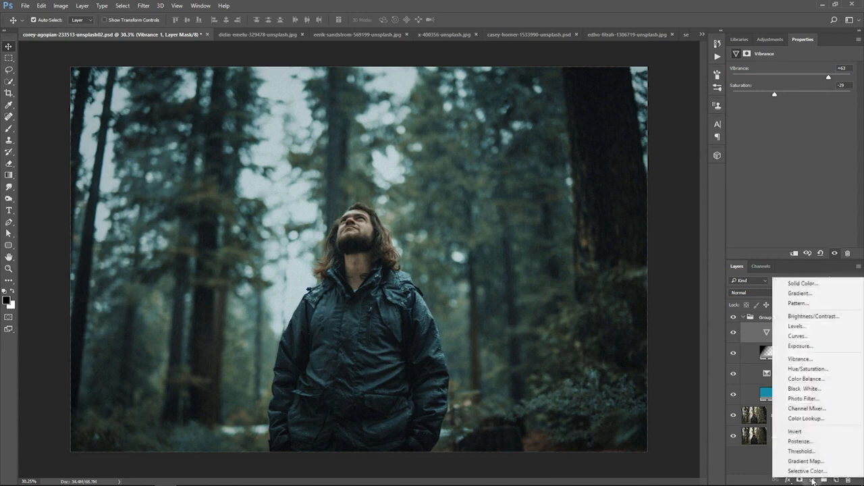
{"action": "left_click", "coordinate": [819, 409]}
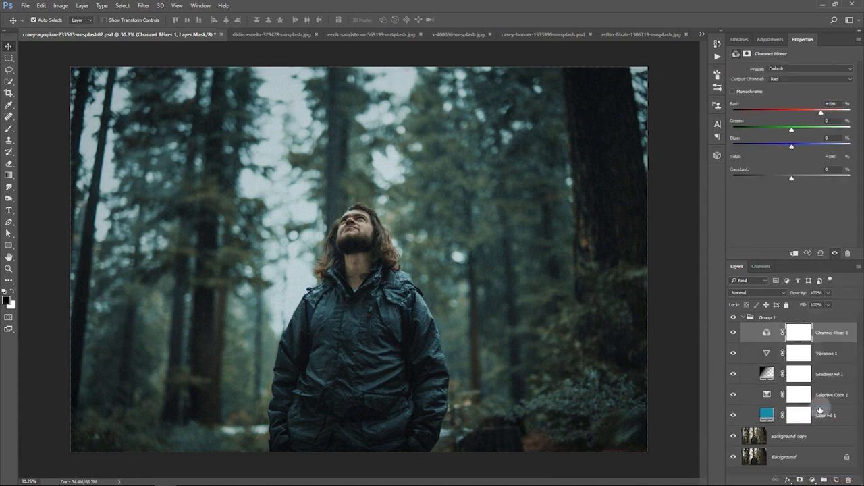
{"action": "left_click", "coordinate": [780, 80]}
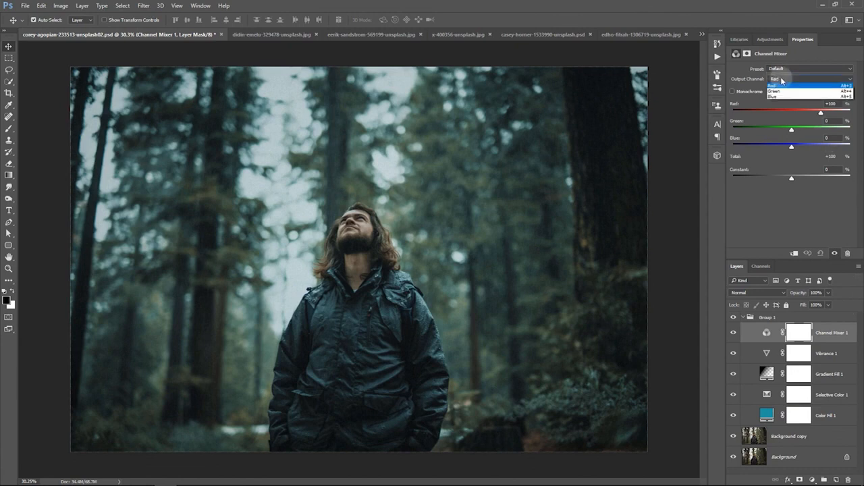
{"action": "left_click", "coordinate": [791, 81]}
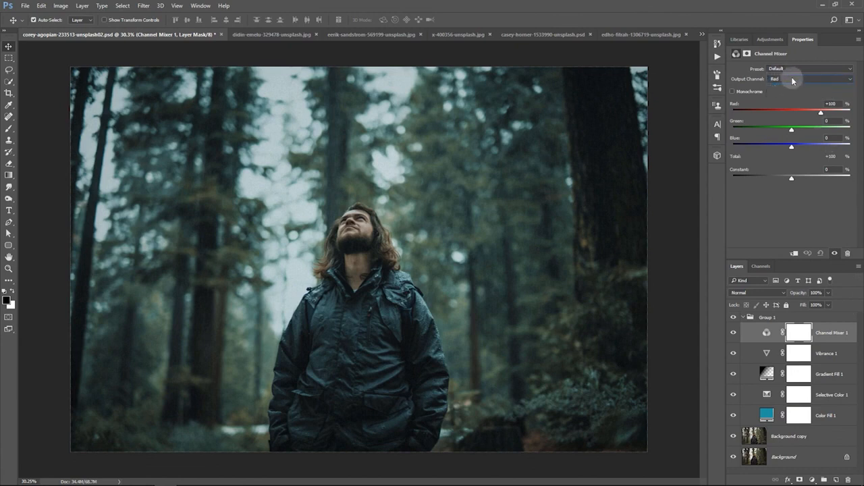
{"action": "left_click_drag", "start_coordinate": [820, 114], "coordinate": [831, 114]}
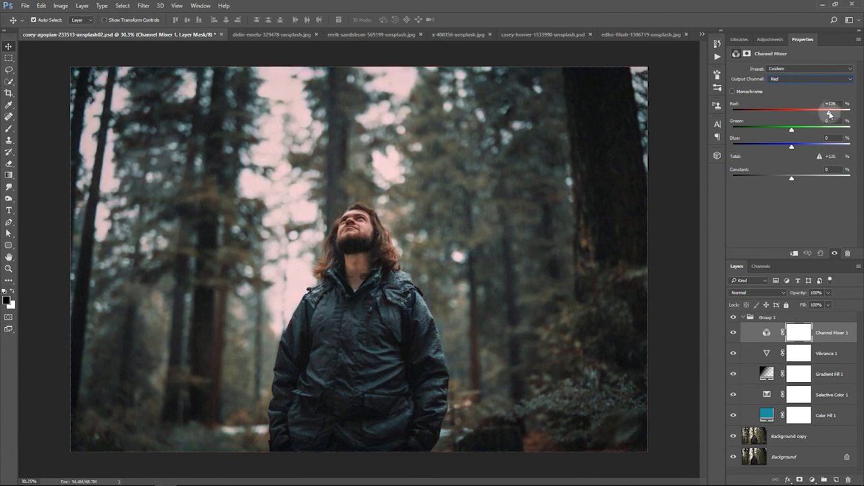
{"action": "left_click_drag", "start_coordinate": [828, 115], "coordinate": [829, 115]}
Set Blue to -36% in the Channel Mixer's Red output channel and compare the photo with and without the layer.
{"action": "left_click_drag", "start_coordinate": [792, 151], "coordinate": [790, 151]}
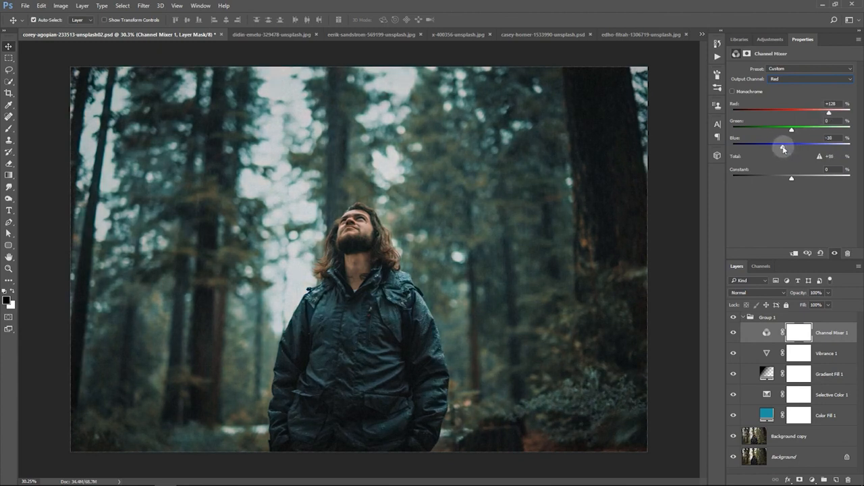
{"action": "left_click_drag", "start_coordinate": [781, 149], "coordinate": [780, 149]}
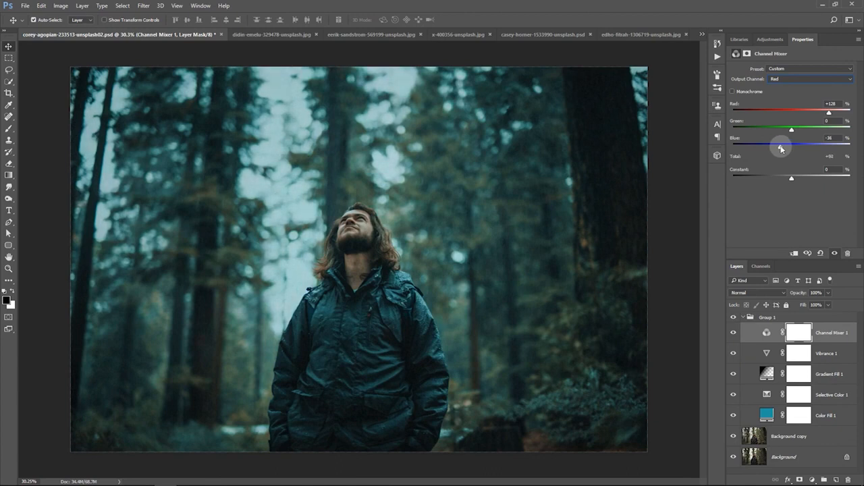
{"action": "left_click_drag", "start_coordinate": [780, 149], "coordinate": [780, 149]}
{"action": "left_click", "coordinate": [733, 333]}
{"action": "left_click", "coordinate": [734, 333]}
Collapse Group 1 and stop recording the action.
{"action": "left_click", "coordinate": [744, 317]}
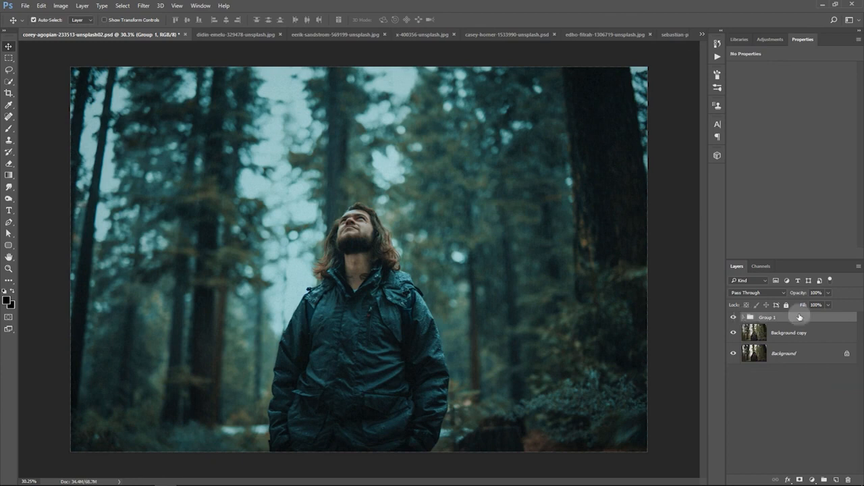
{"action": "left_click", "coordinate": [717, 57]}
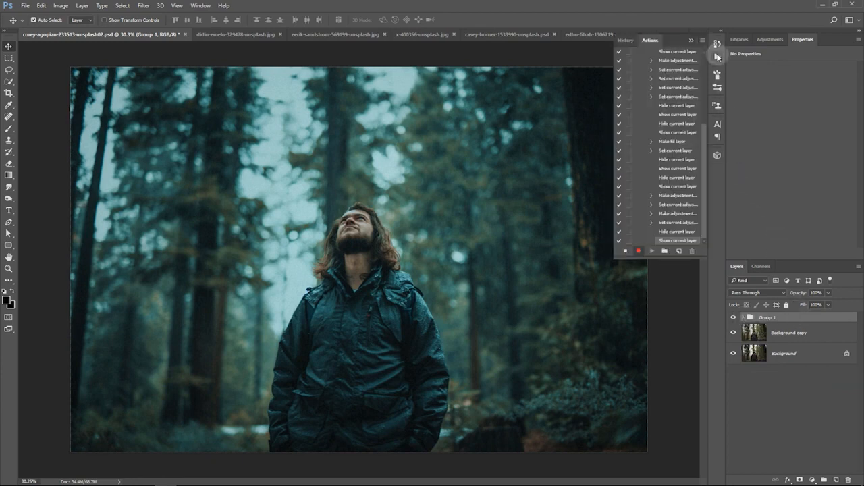
{"action": "left_click", "coordinate": [625, 250]}
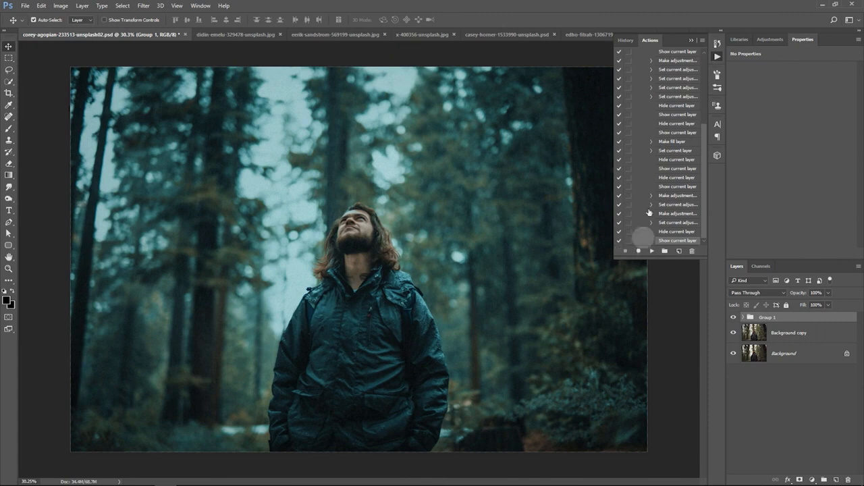
{"action": "left_click", "coordinate": [691, 40]}
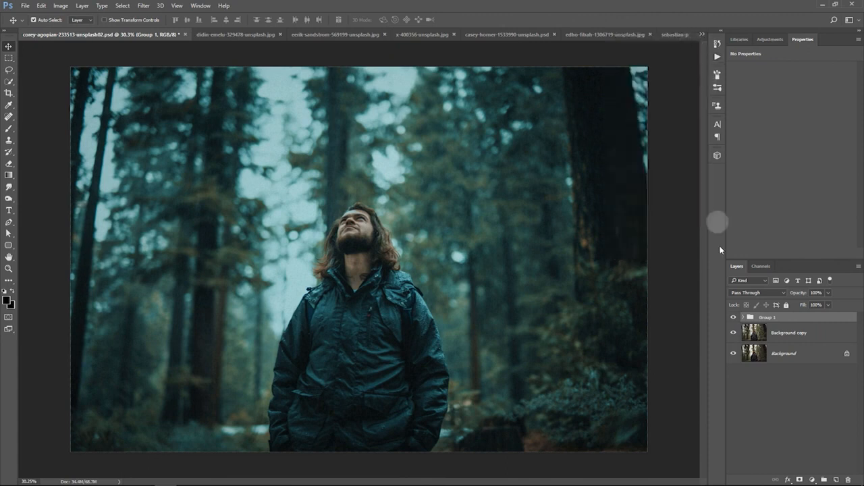
Compare the finished color grade with the original Background layer by repeatedly hiding and showing all other layers.
{"action": "left_click", "coordinate": [734, 354], "text": "alt"}
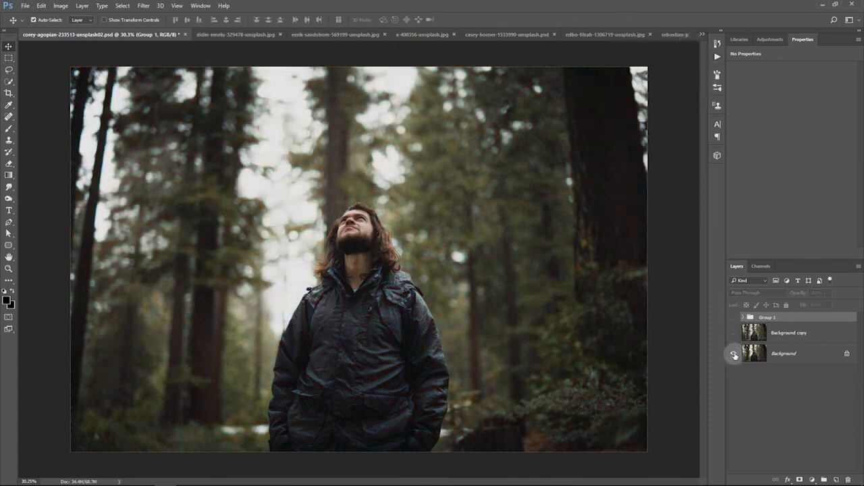
{"action": "left_click", "coordinate": [734, 355], "text": "alt"}
{"action": "left_click", "coordinate": [735, 355], "text": "alt"}
{"action": "left_click", "coordinate": [735, 355], "text": "alt"}
{"action": "left_click", "coordinate": [734, 355], "text": "alt"}
{"action": "left_click", "coordinate": [734, 355], "text": "alt"}
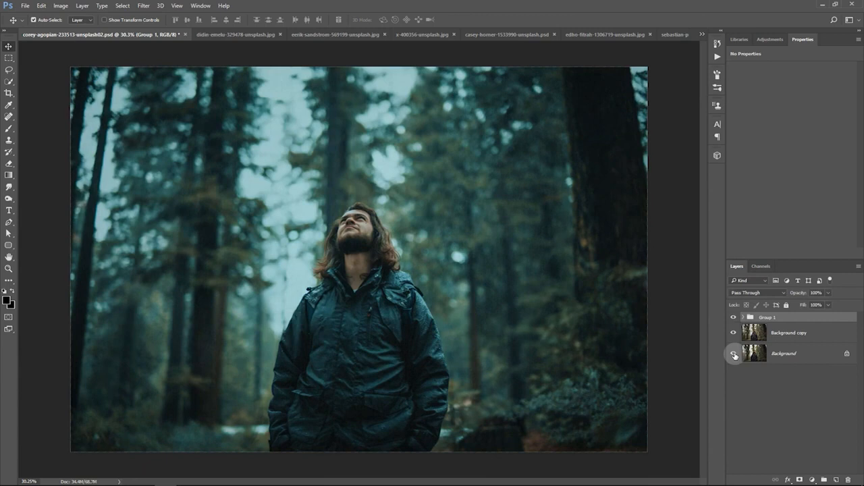